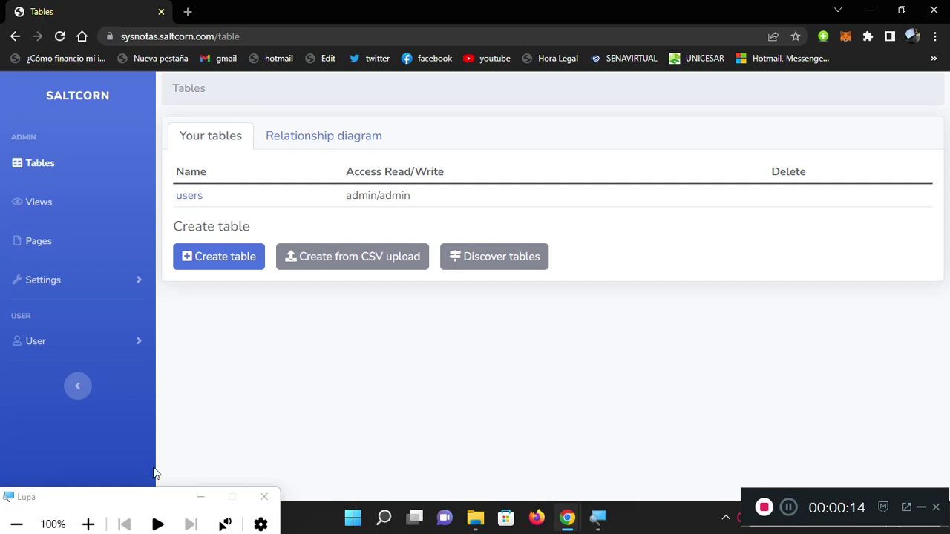
Step: Open the users table from the list of tables
click(87, 524)
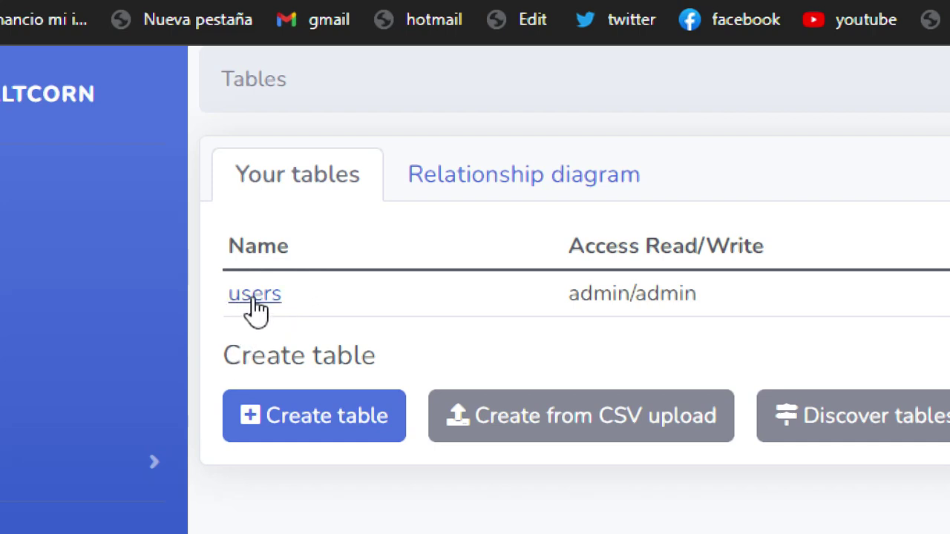
click(255, 297)
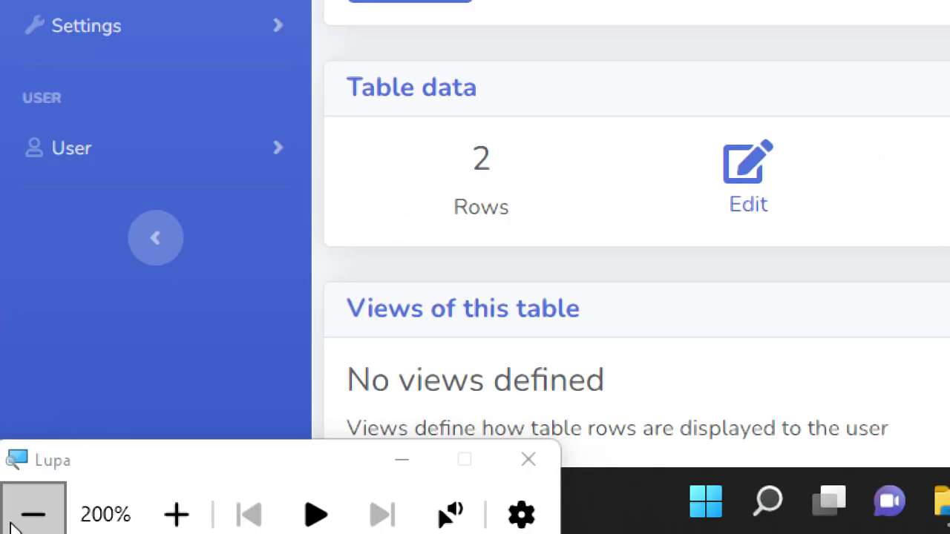
click(12, 526)
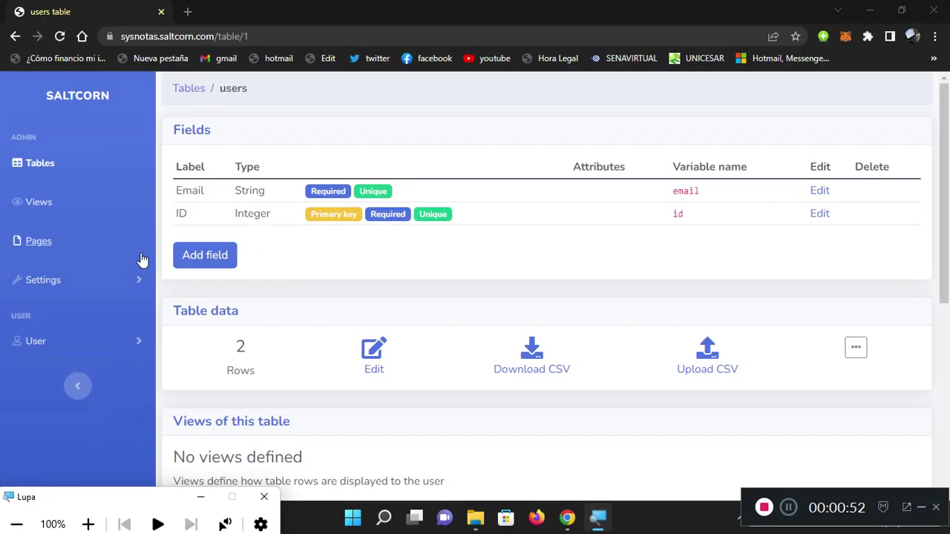
Step: Start a new field in the users table and label it Nombre
click(201, 256)
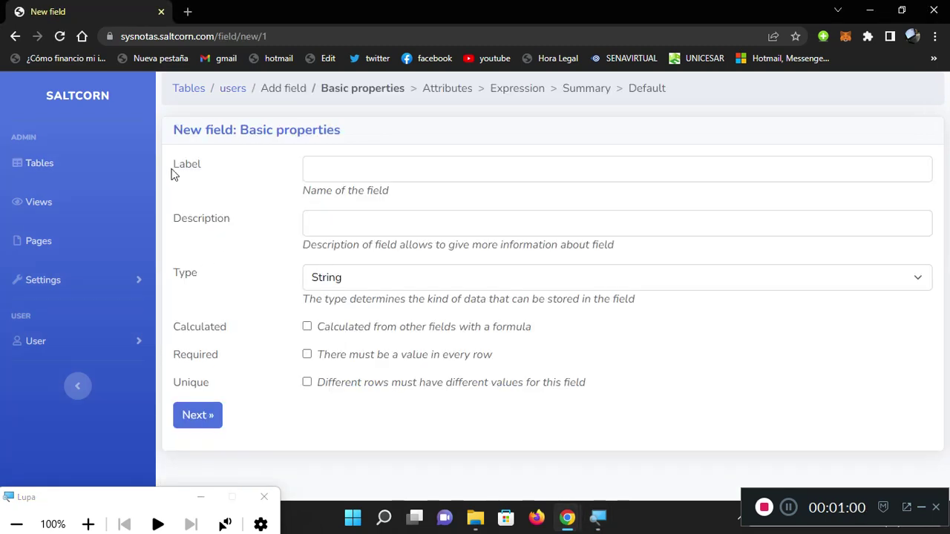
click(323, 171)
click(272, 201)
click(323, 171)
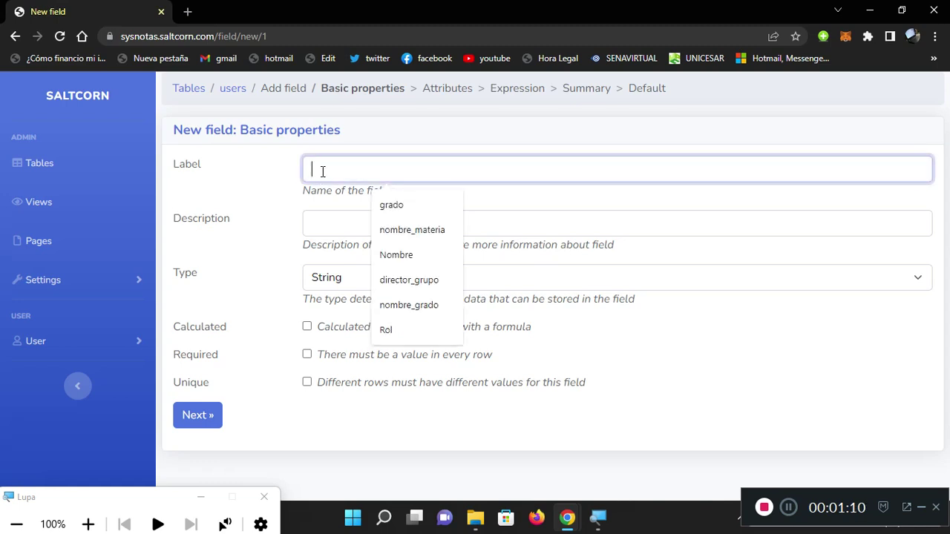
text(noM)
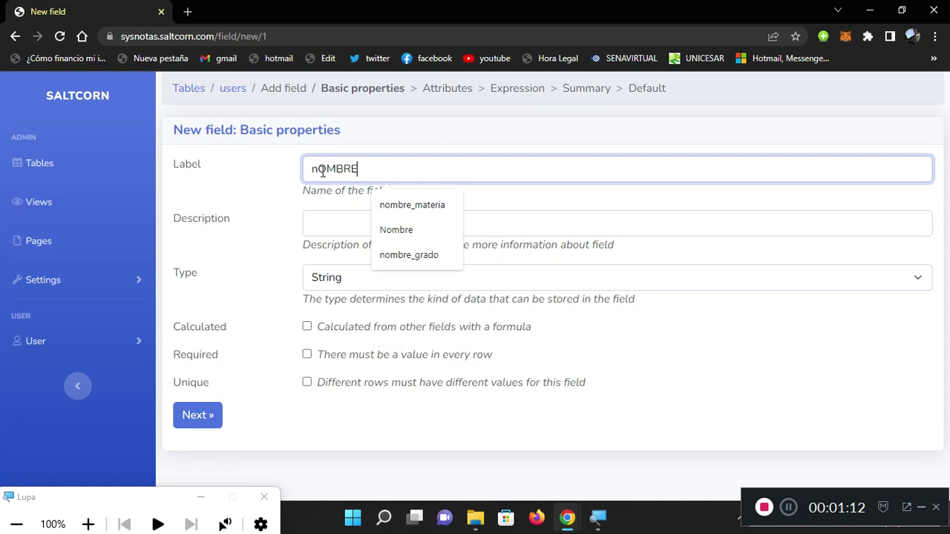
text(BRE)
key(ctrl+a)
text(N)
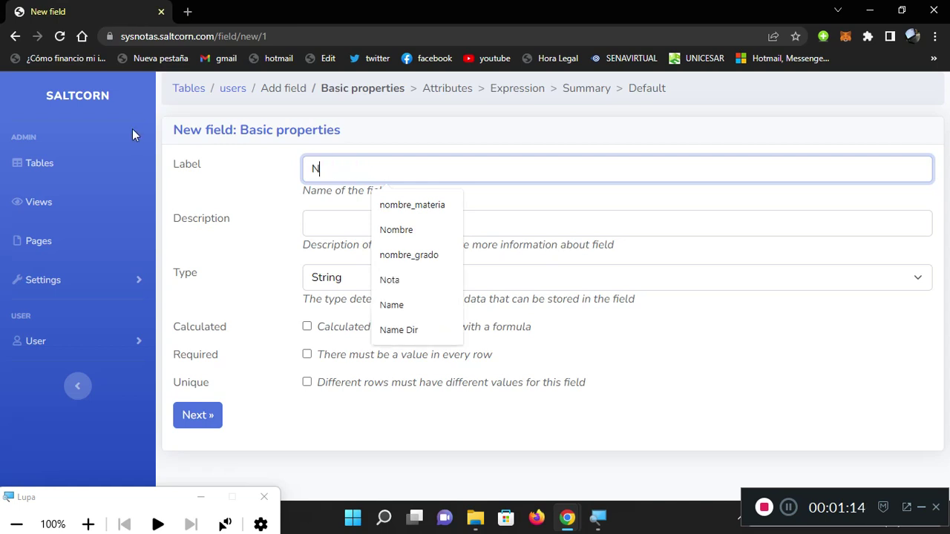
click(393, 239)
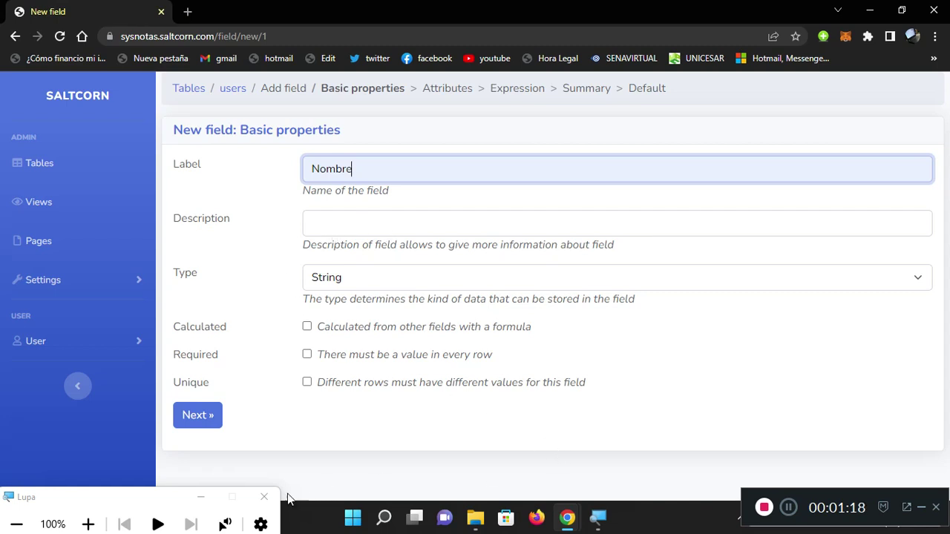
Step: Keep String as the Nombre field's type, make the field required and continue to its attributes
click(87, 524)
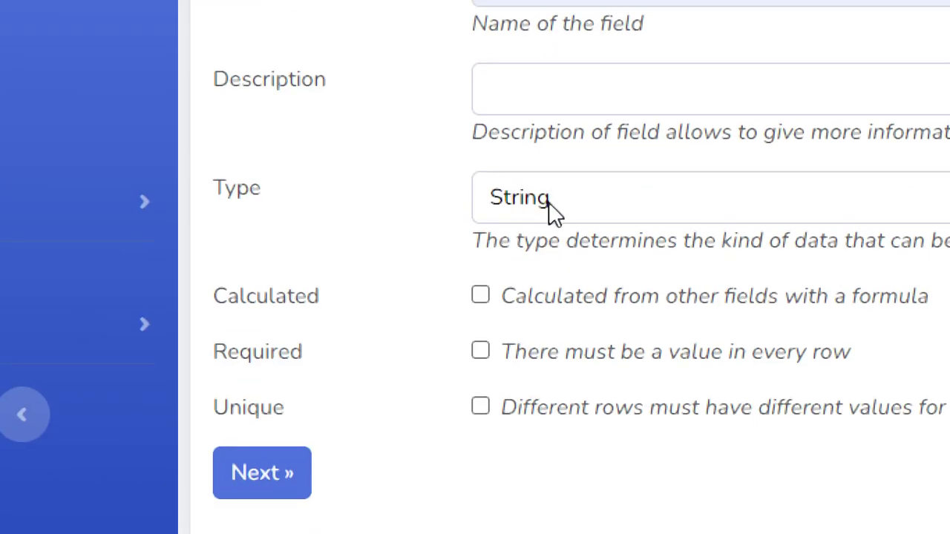
click(342, 281)
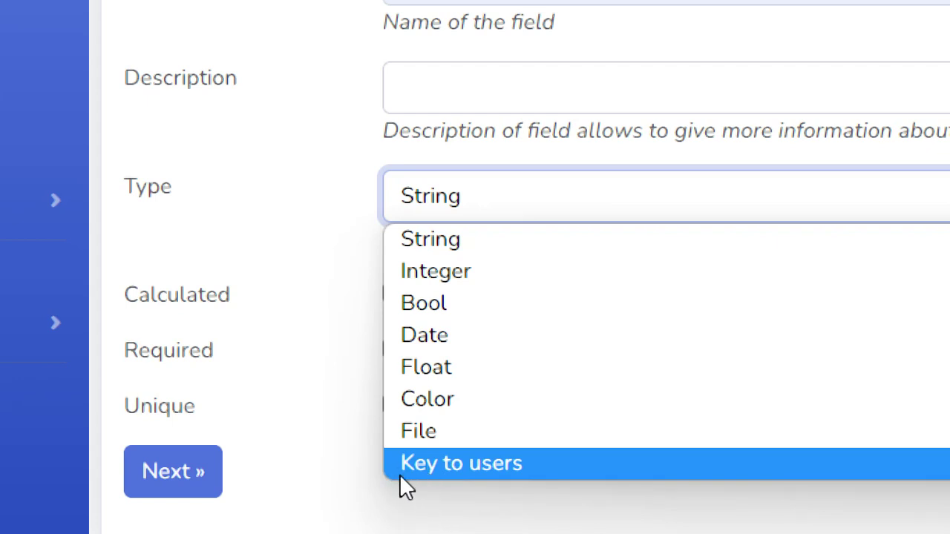
click(299, 169)
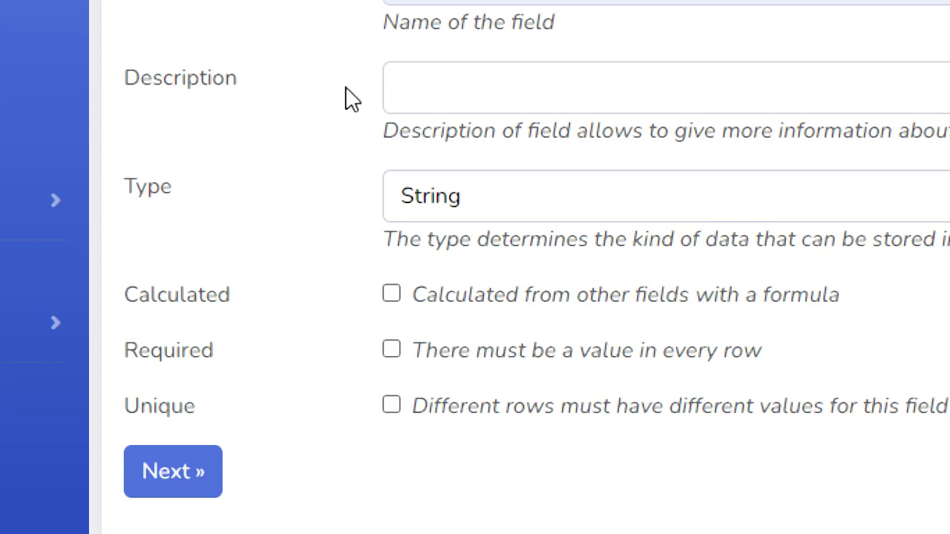
click(444, 323)
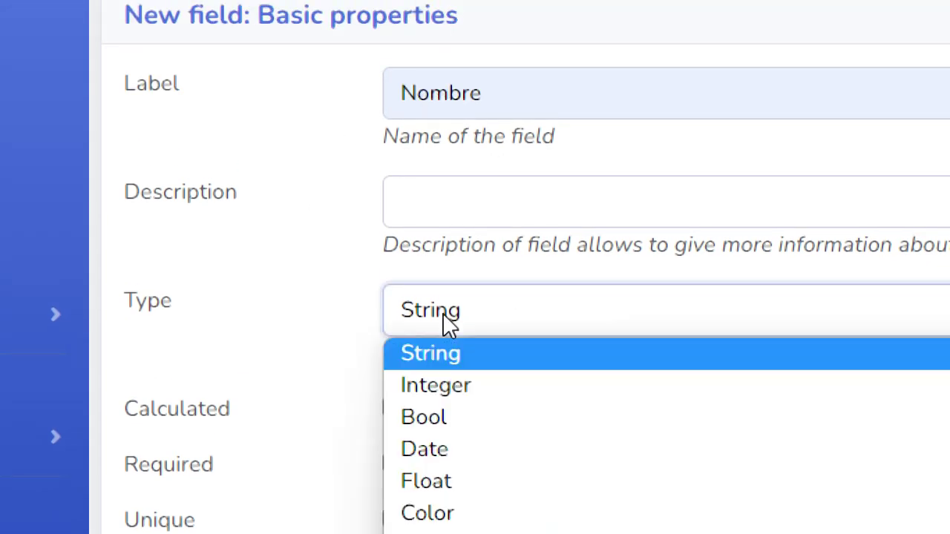
click(456, 376)
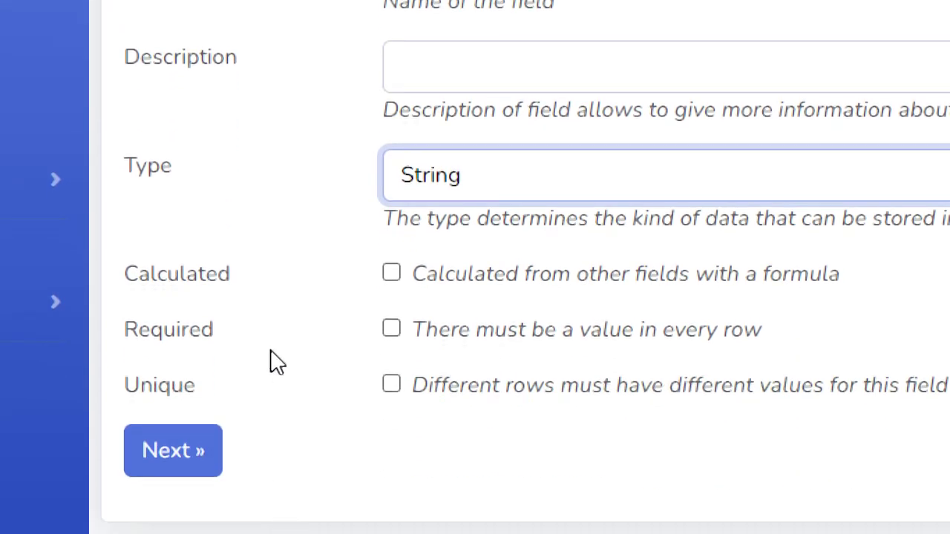
click(390, 331)
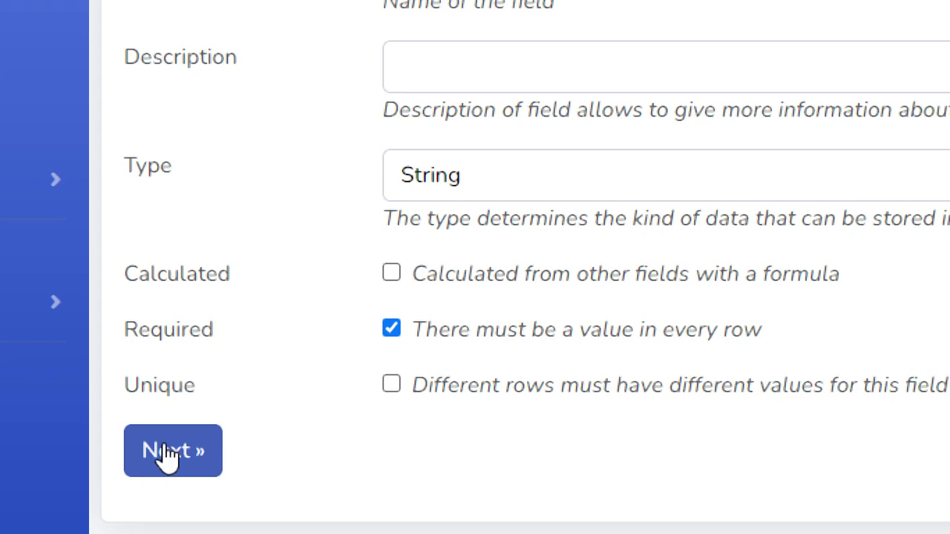
click(168, 455)
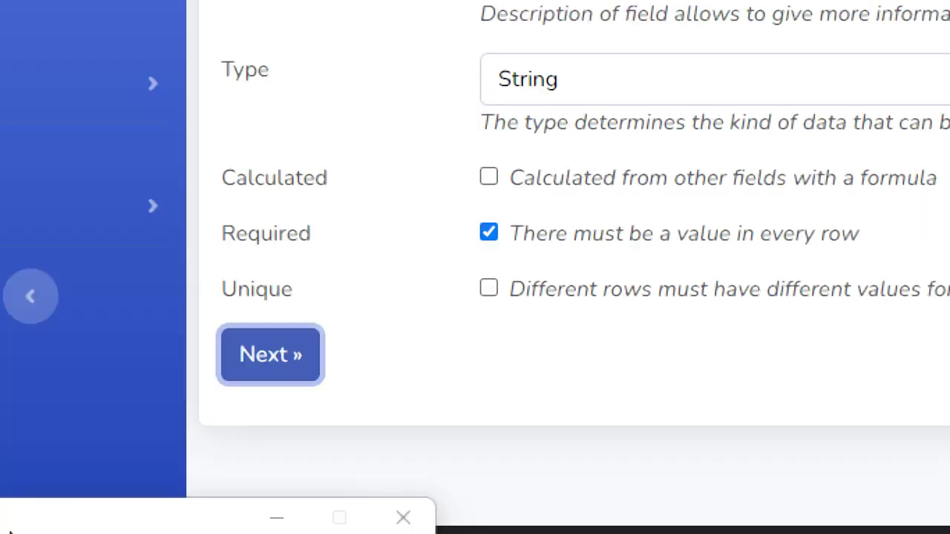
click(37, 517)
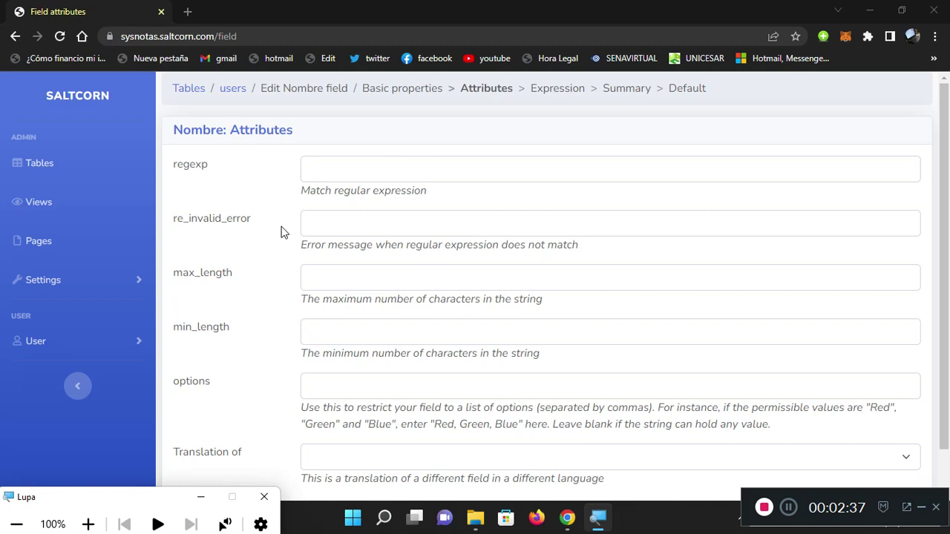
Step: Leave the Nombre field's attributes and default value blank and finish creating the field
click(87, 525)
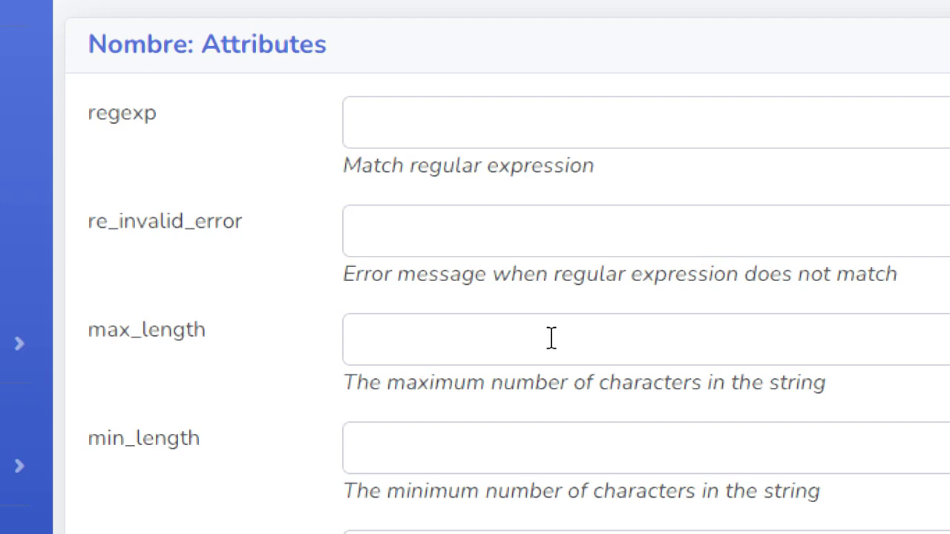
scroll(240, 426, down, 1)
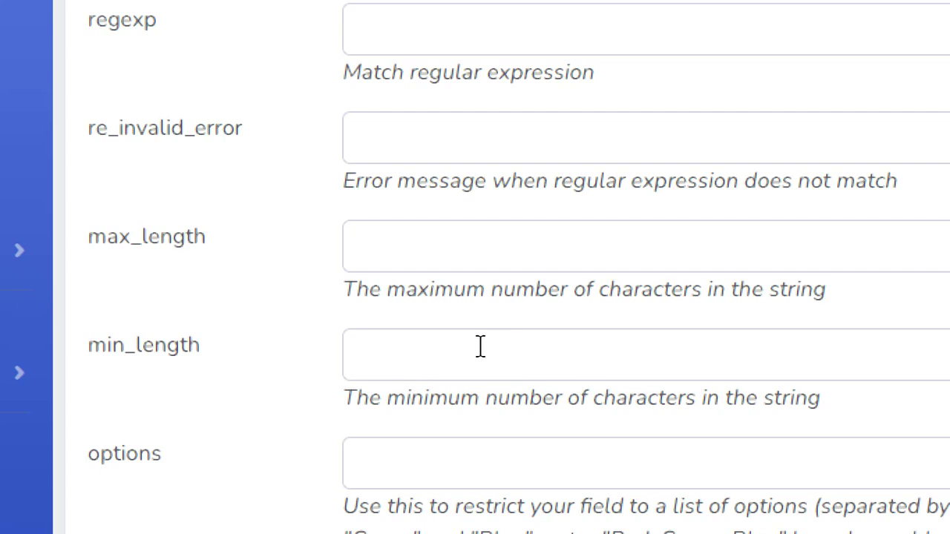
scroll(280, 433, down, 1)
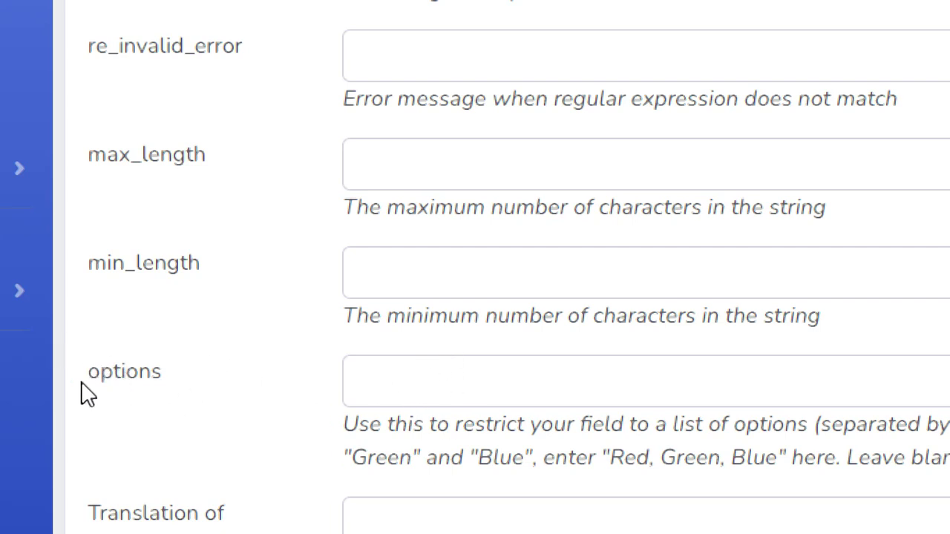
scroll(276, 522, down, 3)
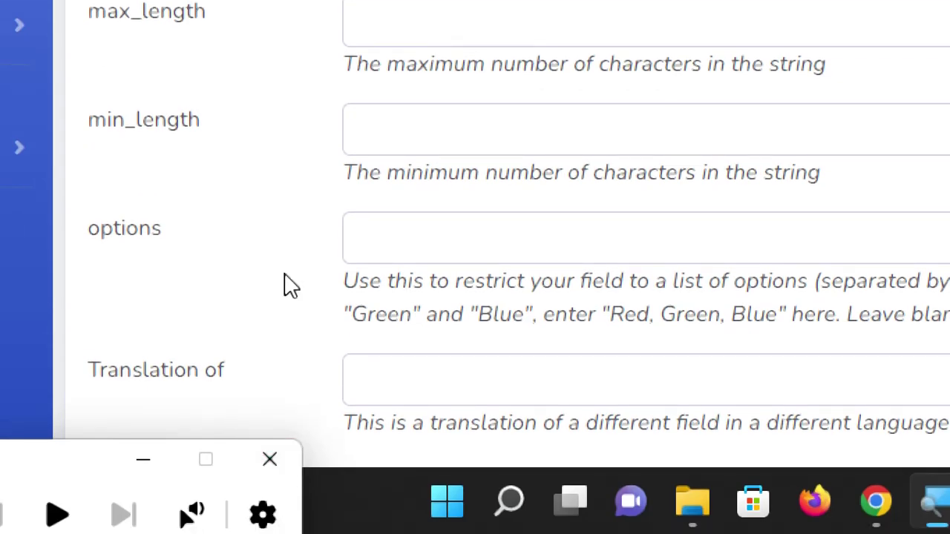
scroll(282, 290, down, 2)
click(129, 411)
click(33, 515)
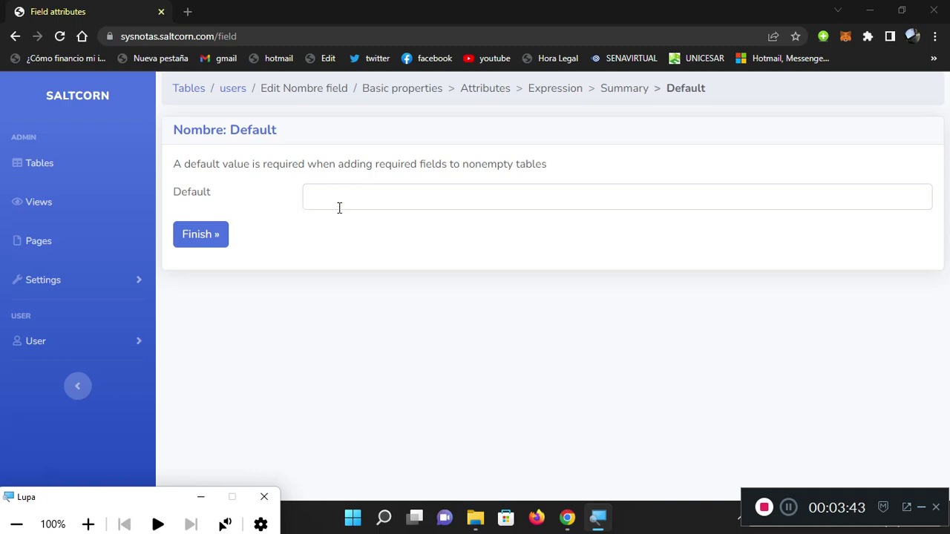
click(201, 235)
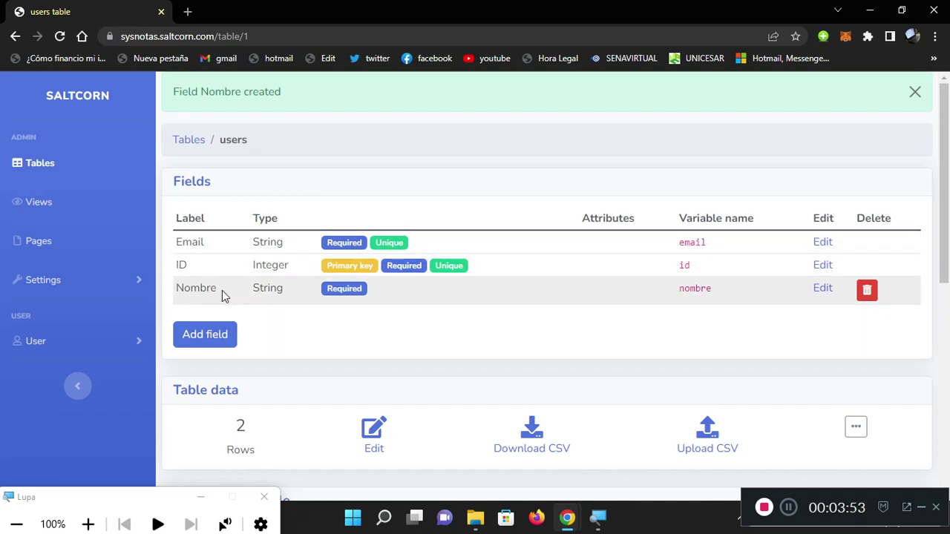
Step: Add an optional String field labelled Telefono to the users table, leaving its attributes blank
click(205, 335)
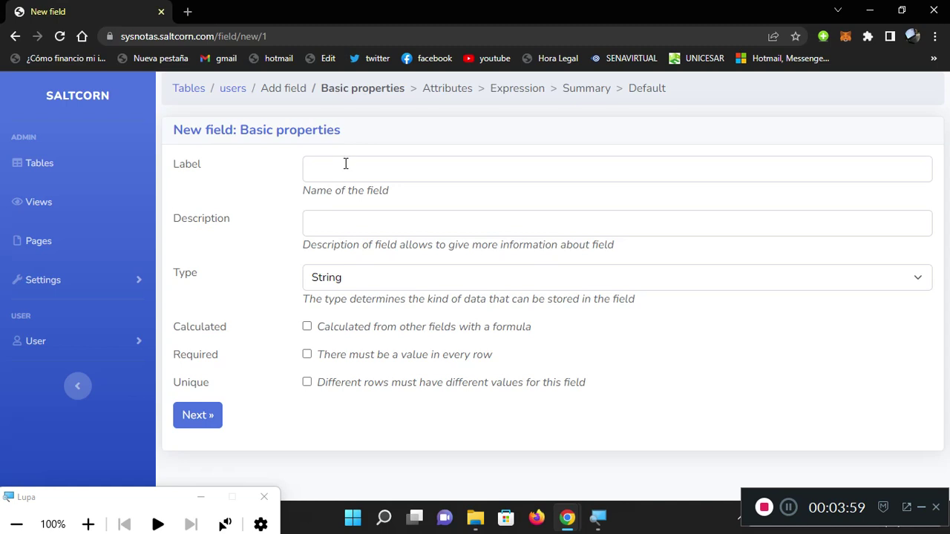
click(346, 164)
text(Telefono)
click(374, 276)
click(374, 277)
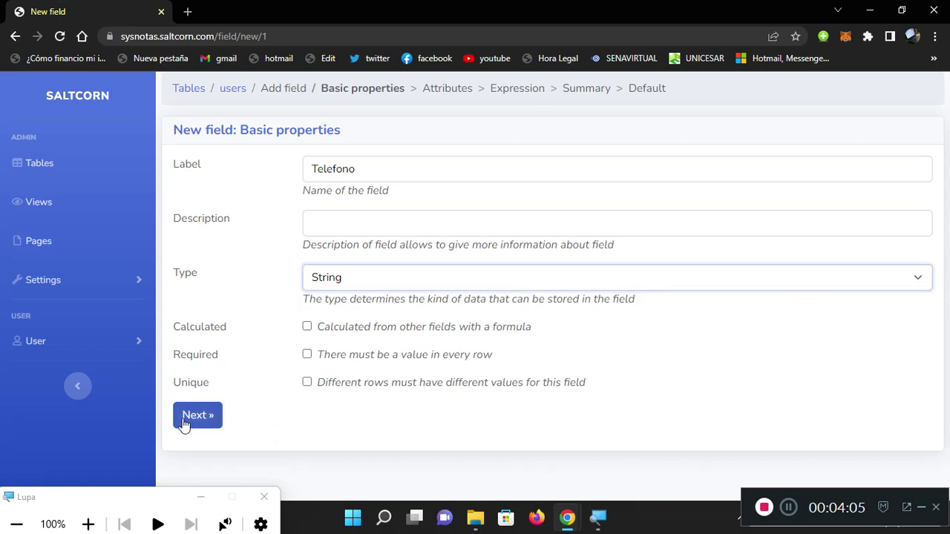
click(187, 418)
scroll(252, 340, down, 1)
click(211, 467)
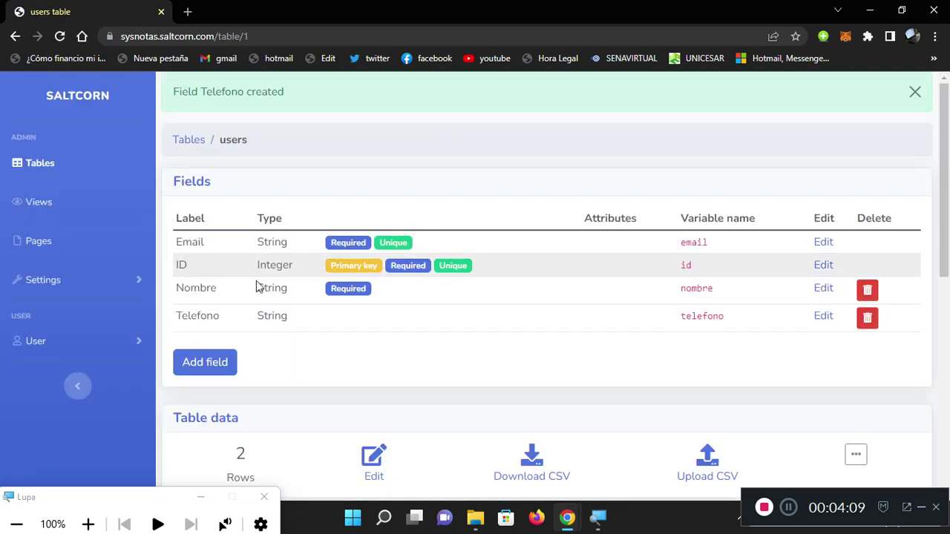
Step: Add an optional String field labelled Direccion to the users table, leaving its attributes blank
click(211, 364)
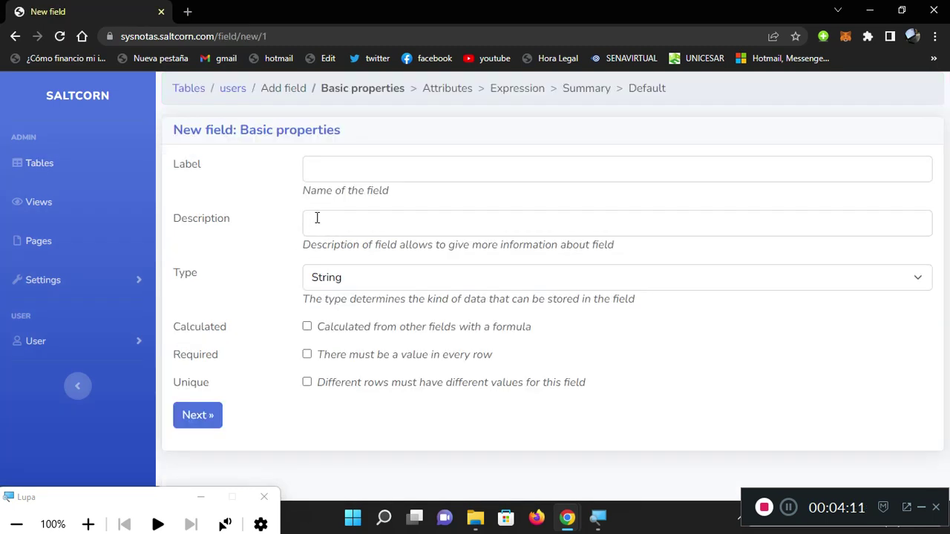
click(312, 170)
text(Direccion)
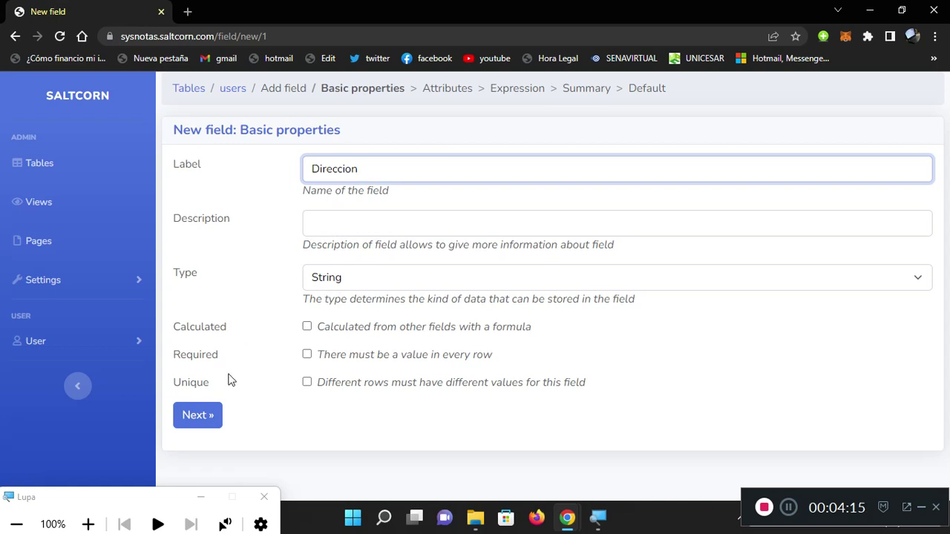
click(211, 417)
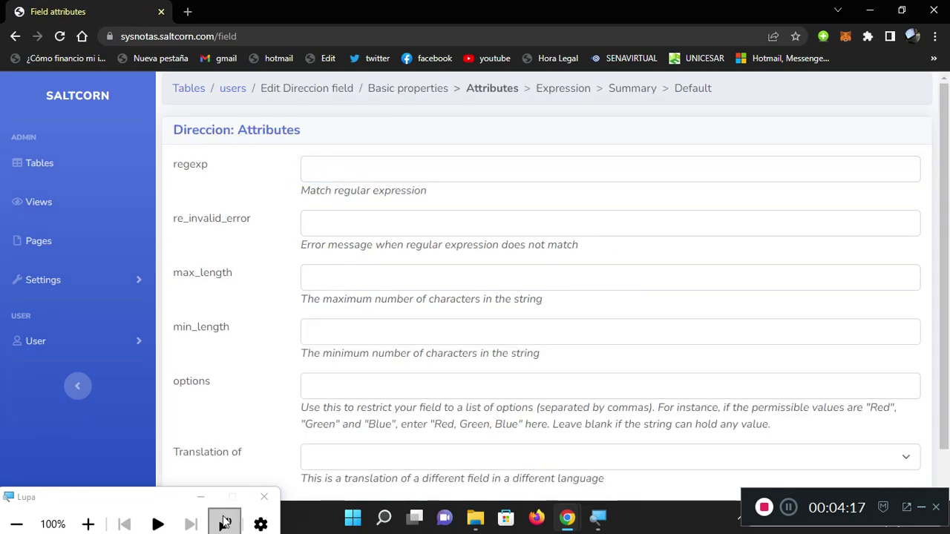
scroll(237, 415, down, 1)
click(214, 466)
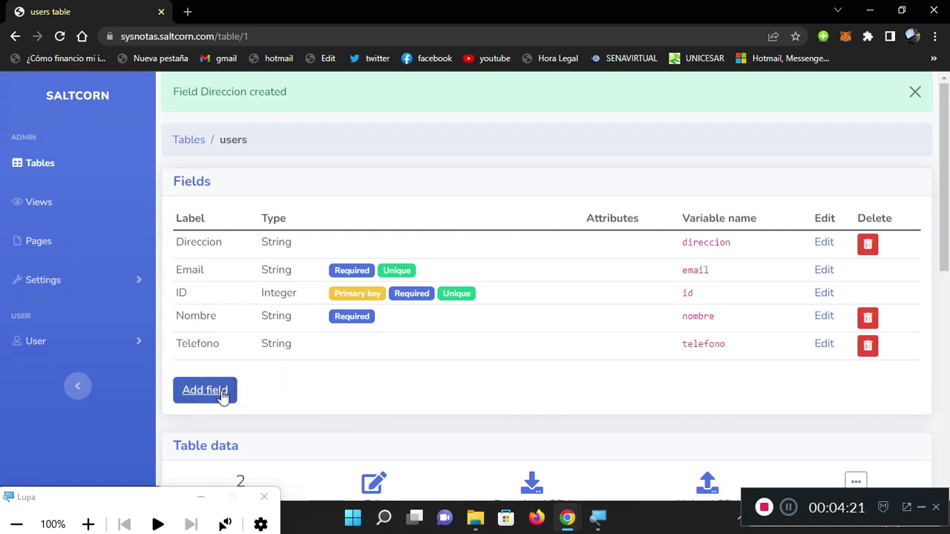
click(221, 392)
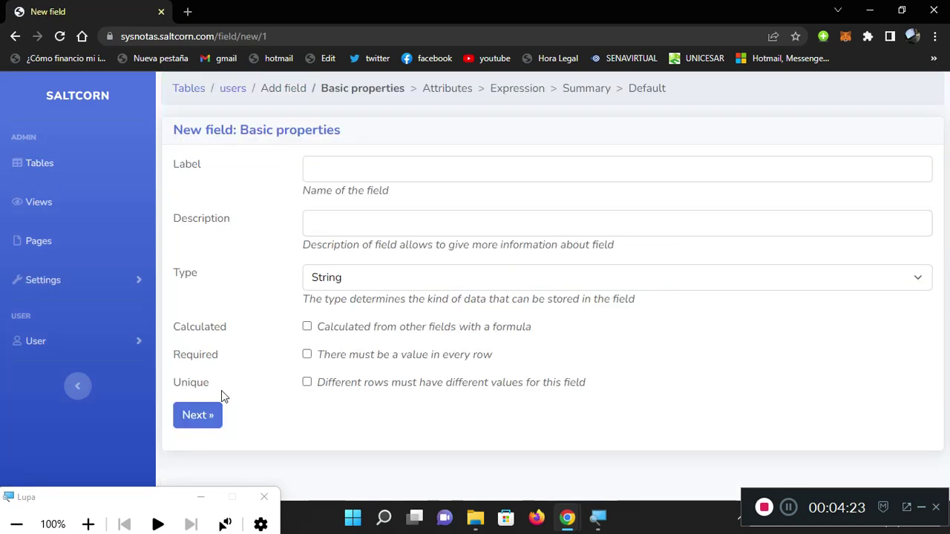
click(320, 165)
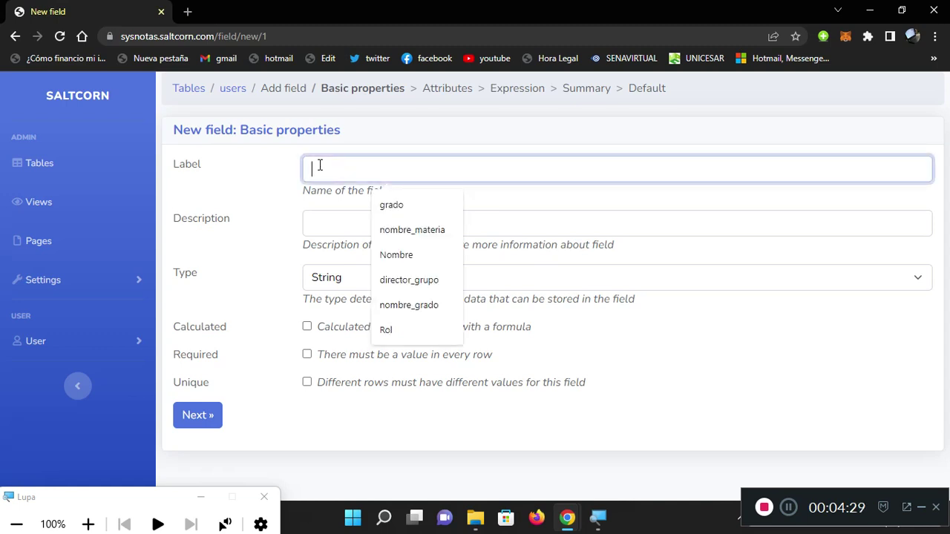
text(grado)
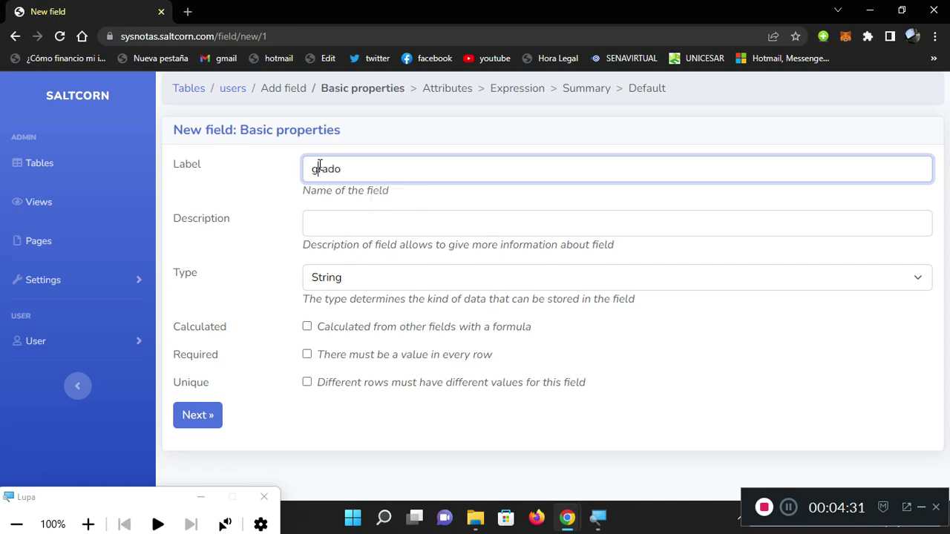
drag(320, 165, 312, 170)
text(G)
click(332, 286)
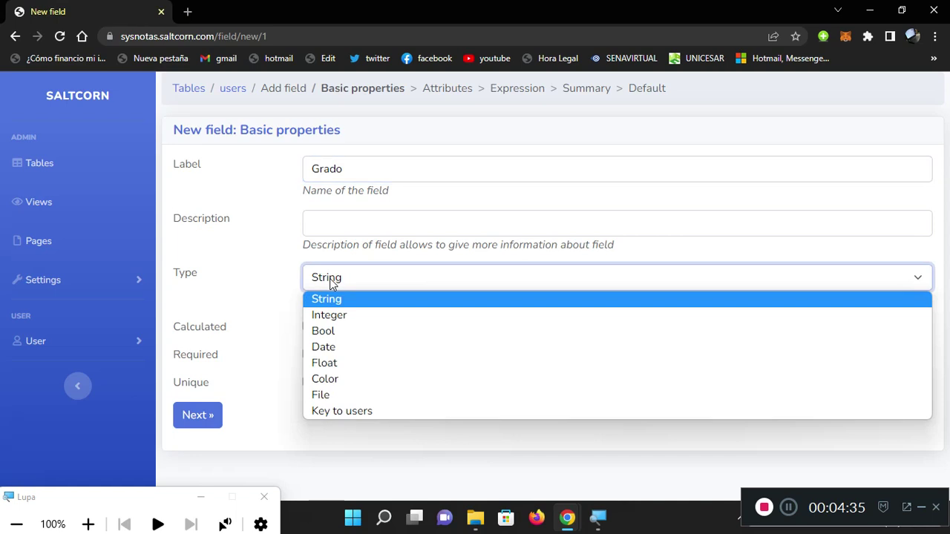
click(332, 285)
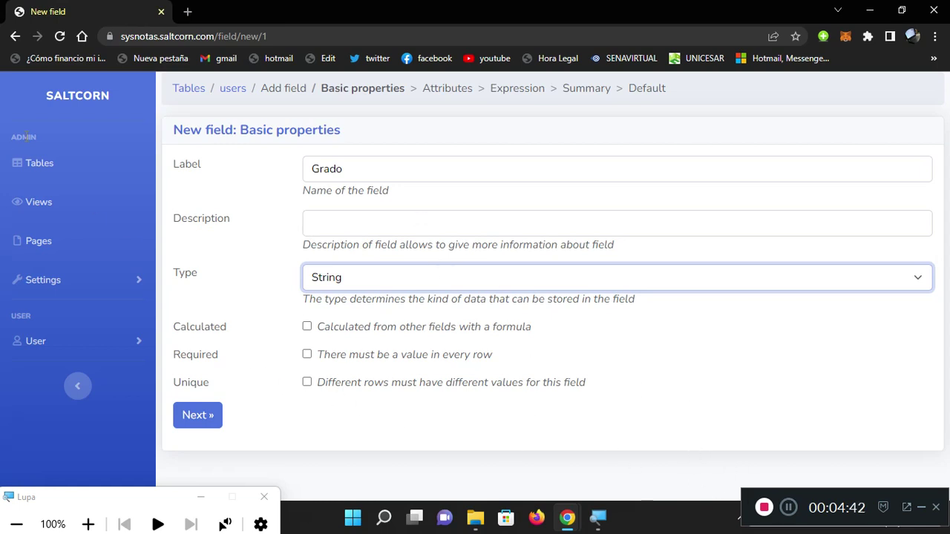
click(223, 89)
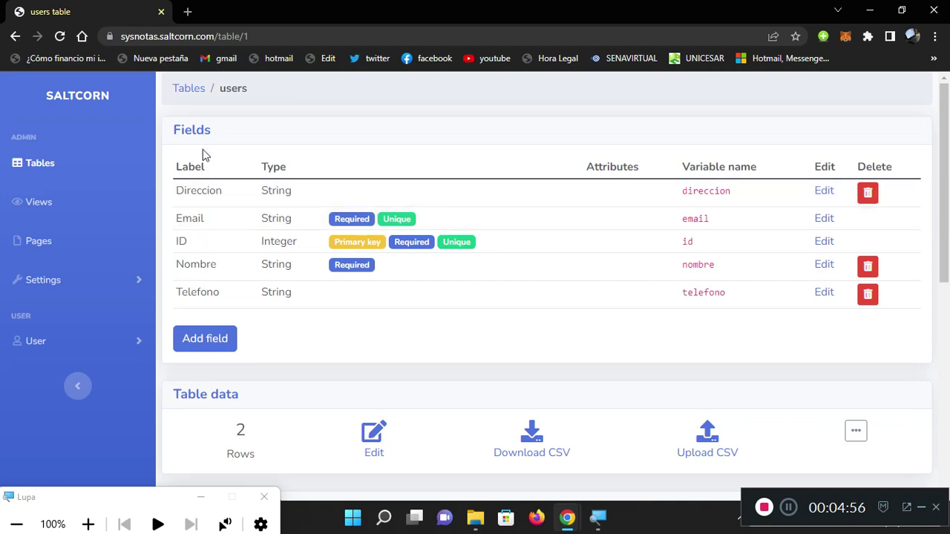
Step: Create a new table named tabla_grados
click(189, 90)
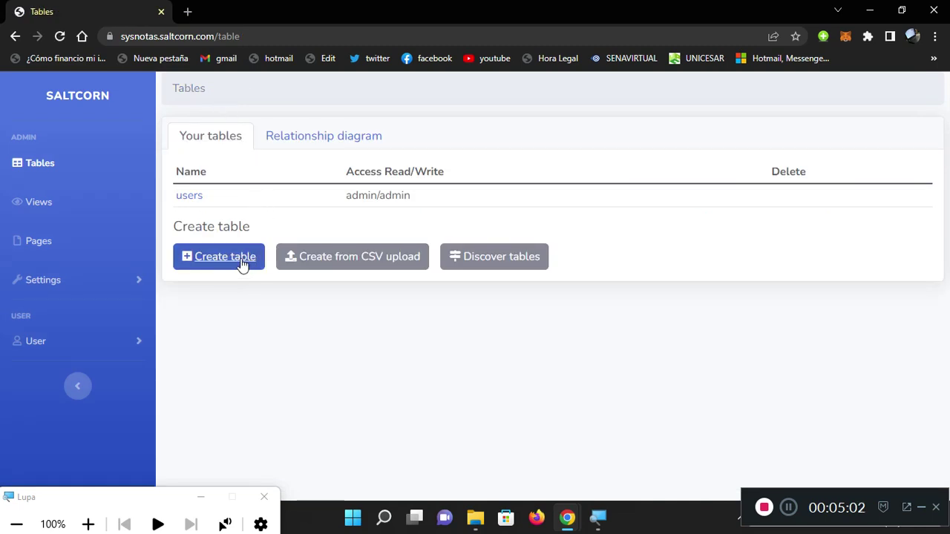
click(240, 257)
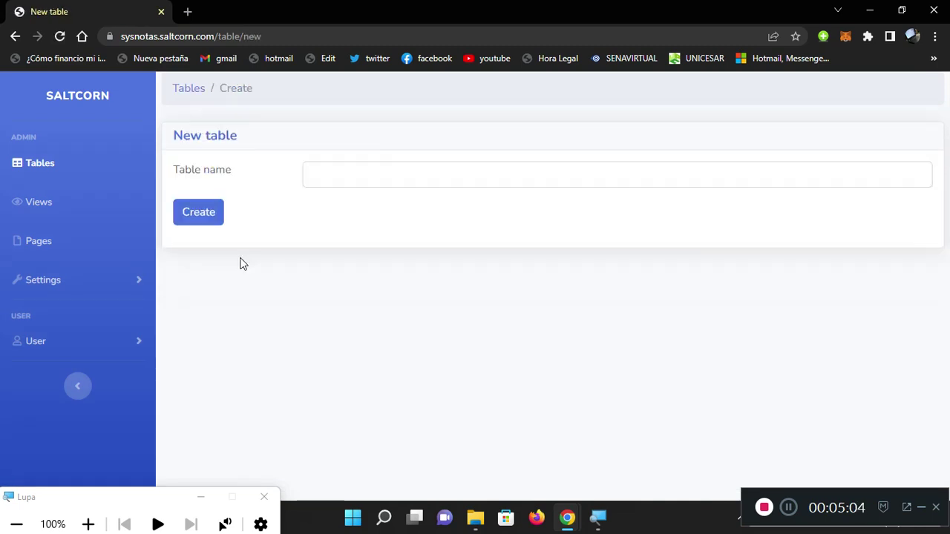
click(341, 182)
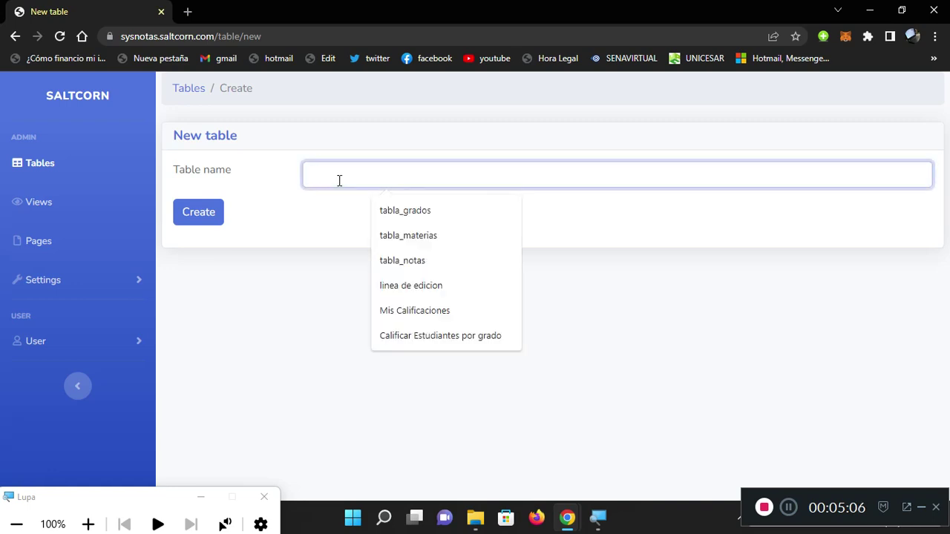
click(396, 219)
click(199, 216)
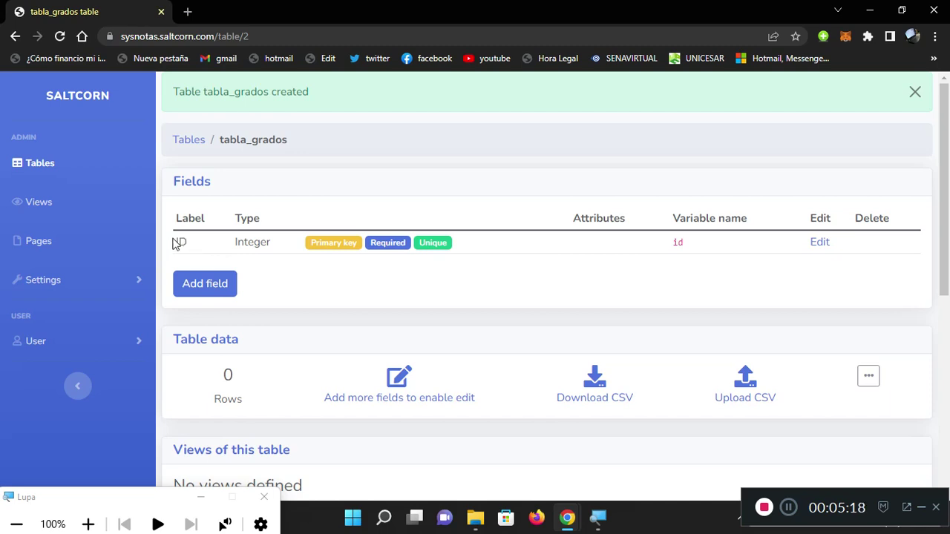
Step: Add a required String field labelled nombre_grado to tabla_grados, leaving its attributes blank
click(215, 283)
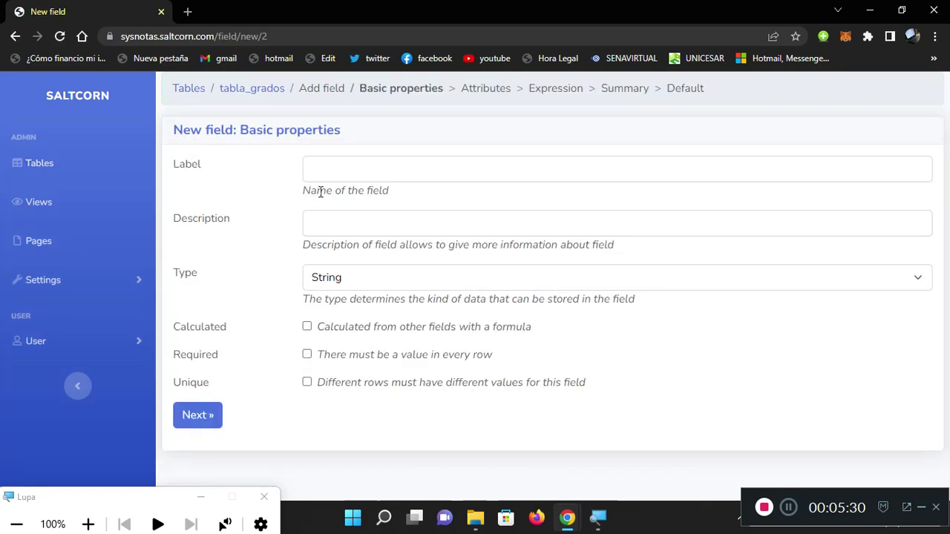
click(348, 173)
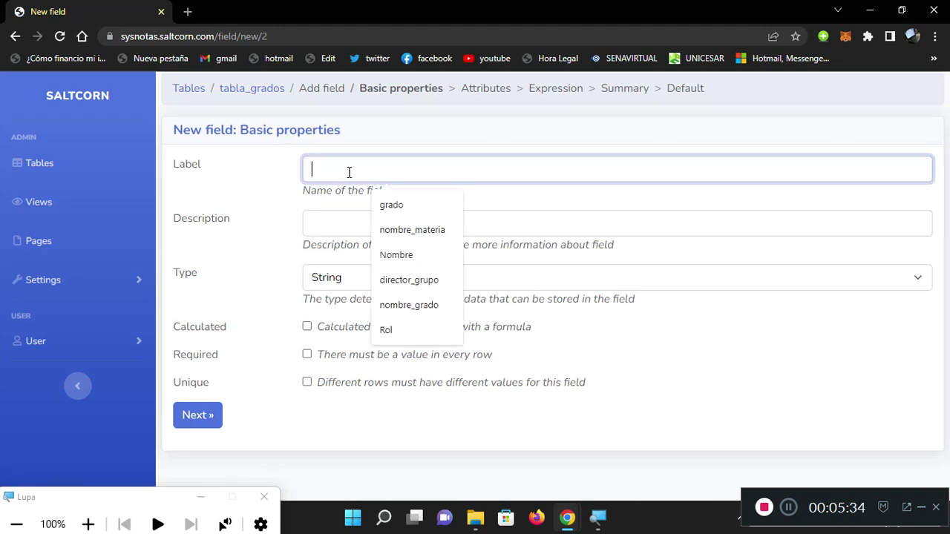
text(no)
click(421, 251)
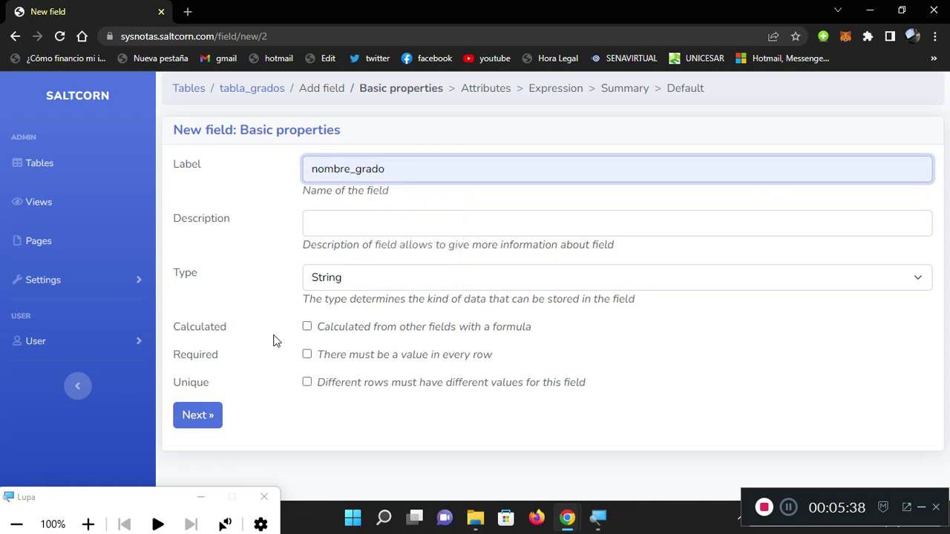
click(307, 355)
click(197, 416)
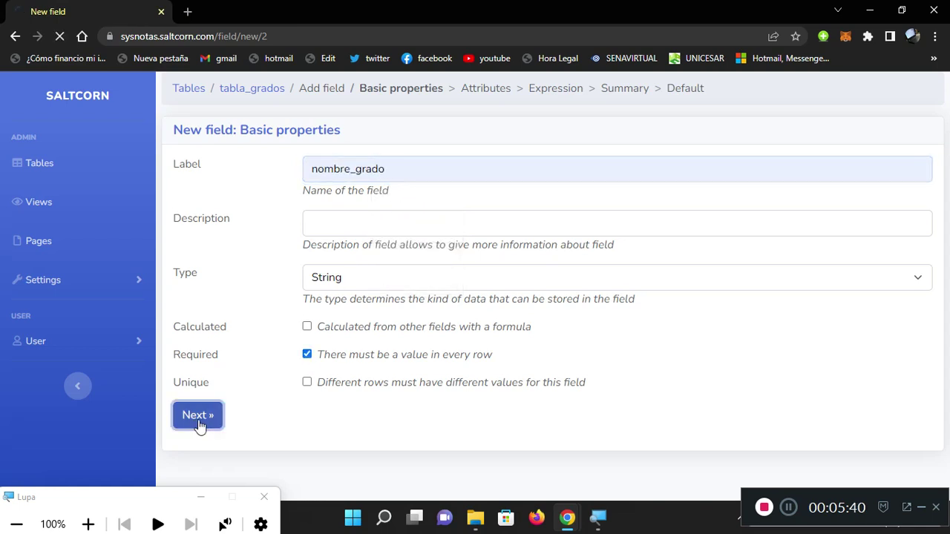
scroll(239, 369, down, 1)
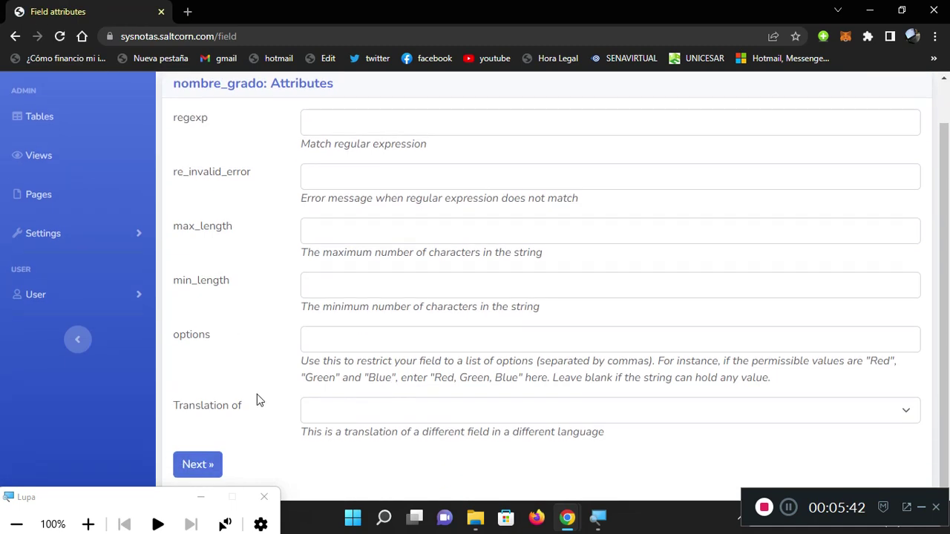
click(206, 468)
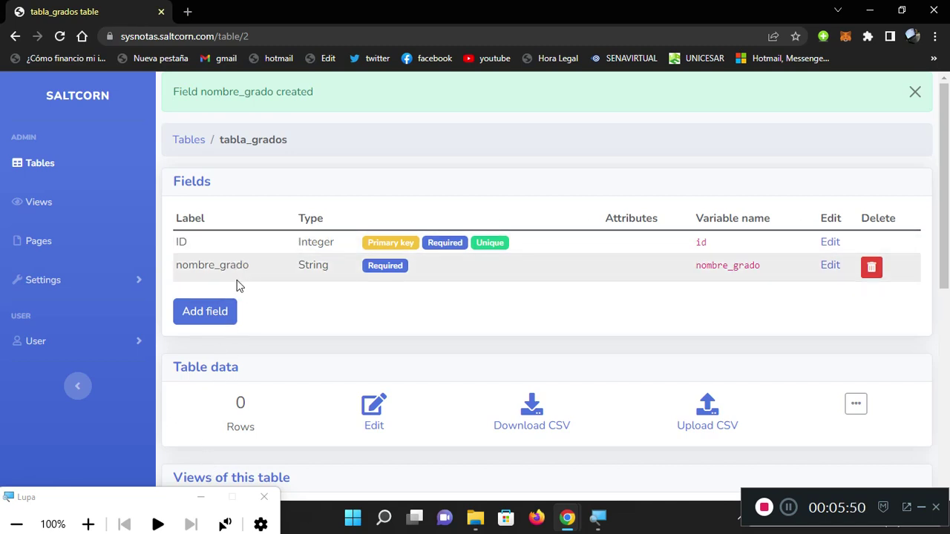
Step: Start a new field labelled director_grupo in tabla_grados with type Key to users, and continue to its summary settings
click(207, 314)
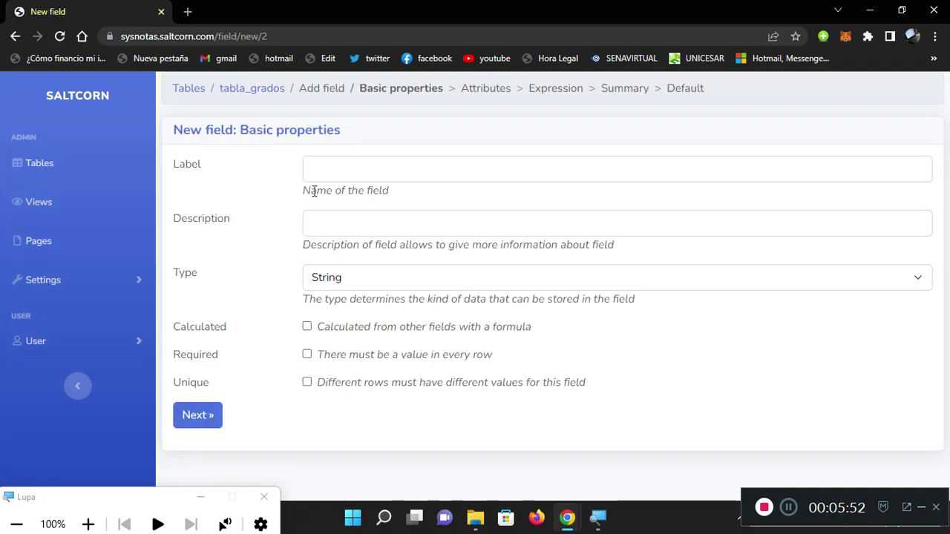
click(328, 174)
text(dir)
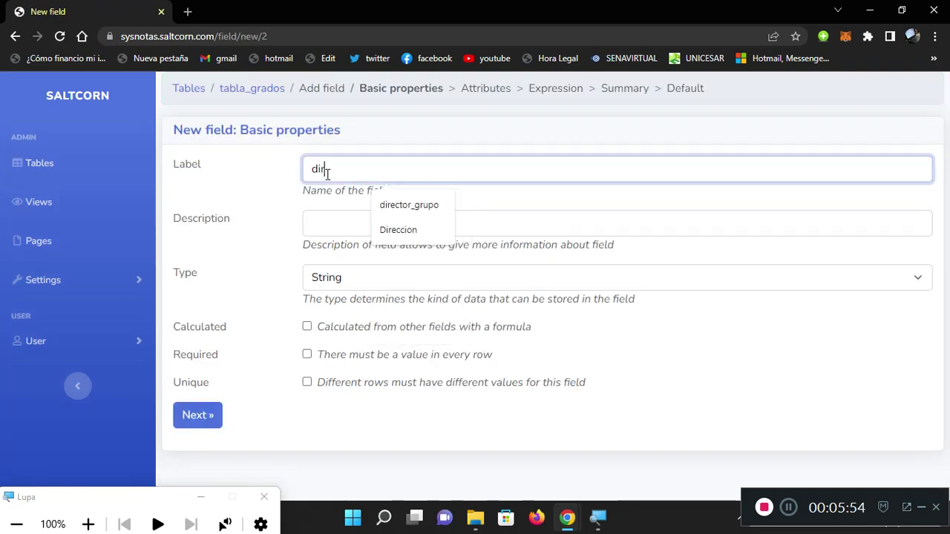
click(397, 207)
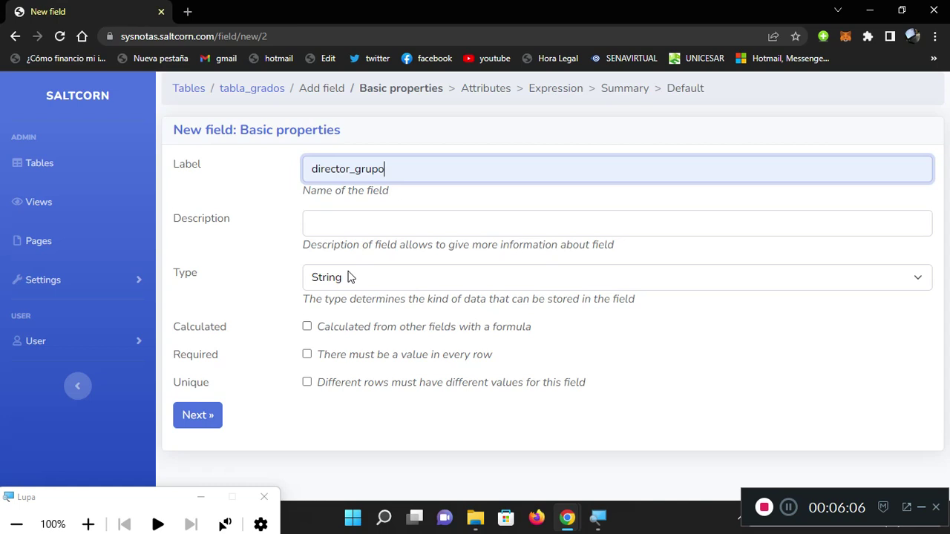
click(350, 276)
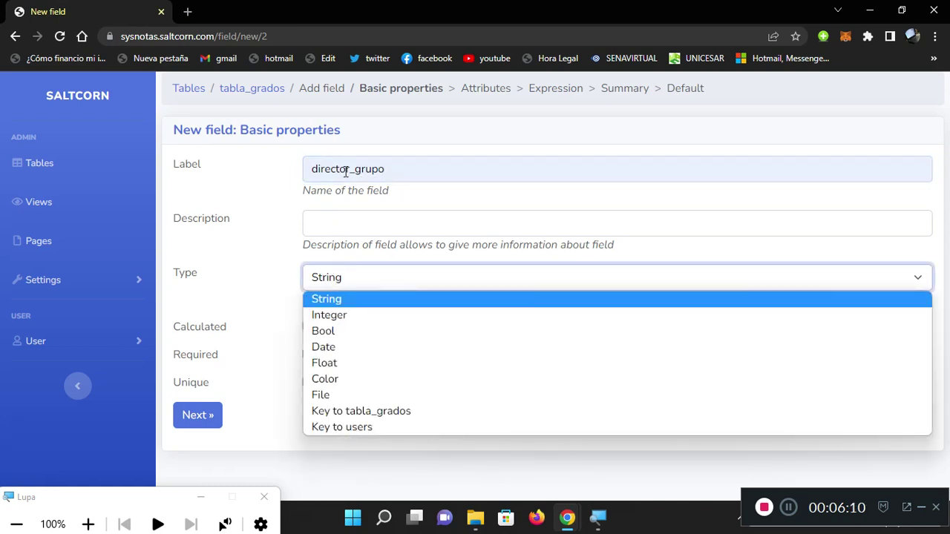
click(339, 428)
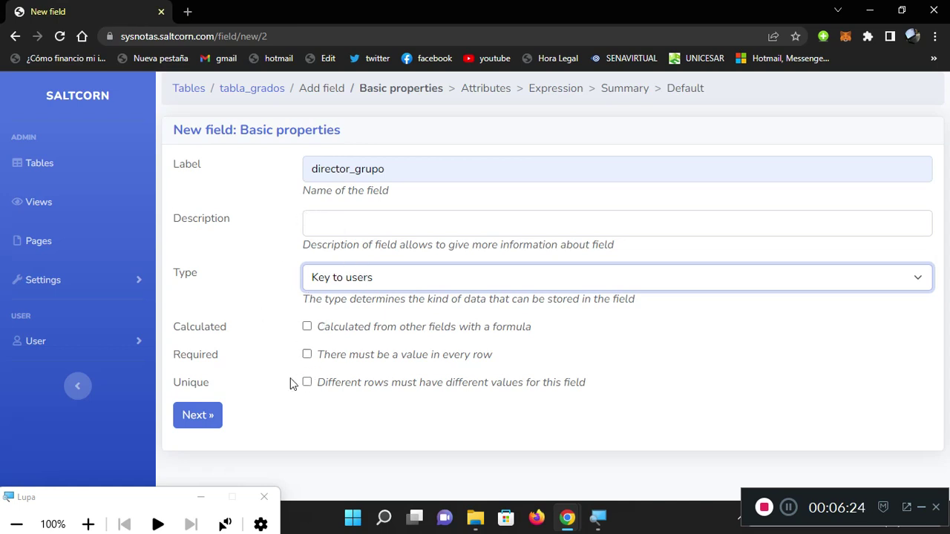
click(207, 420)
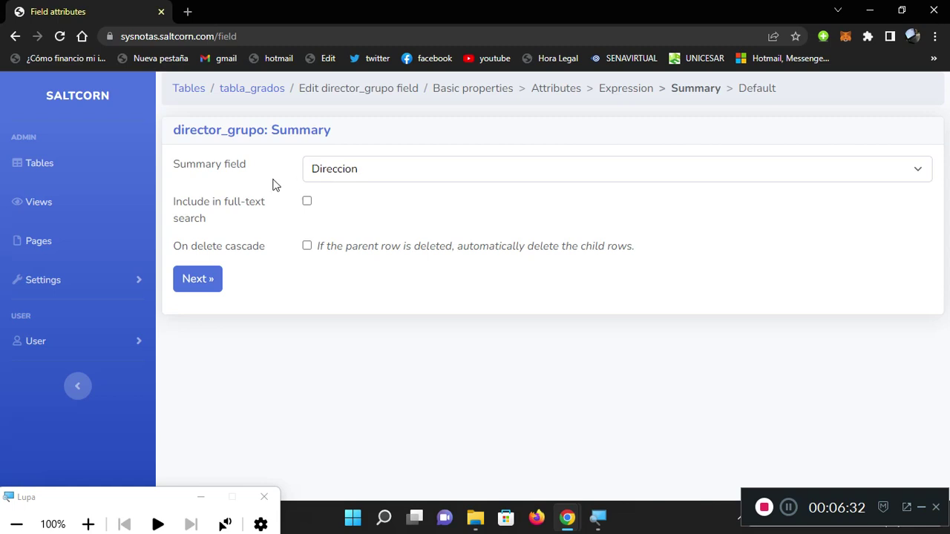
Step: Use Nombre as director_grupo's summary field, include it in full-text search and finish creating the field
click(87, 524)
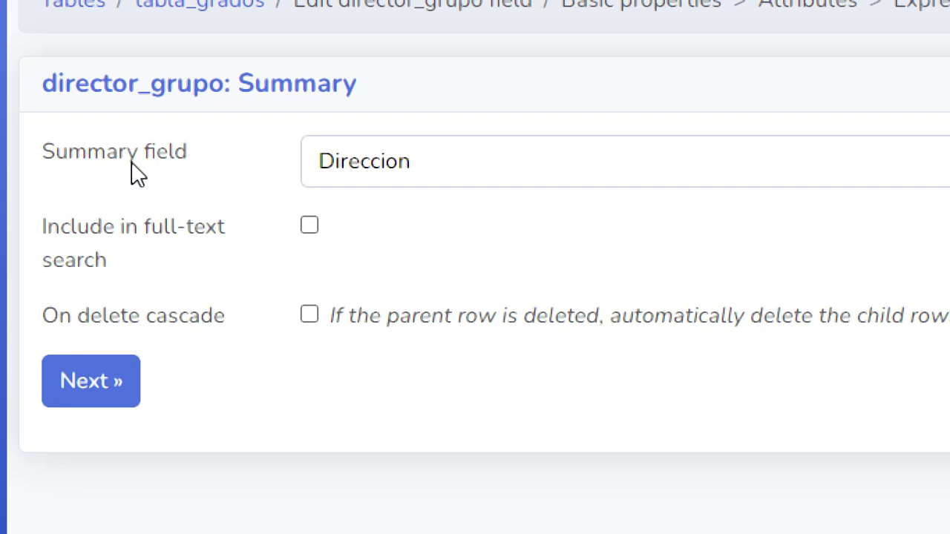
click(355, 163)
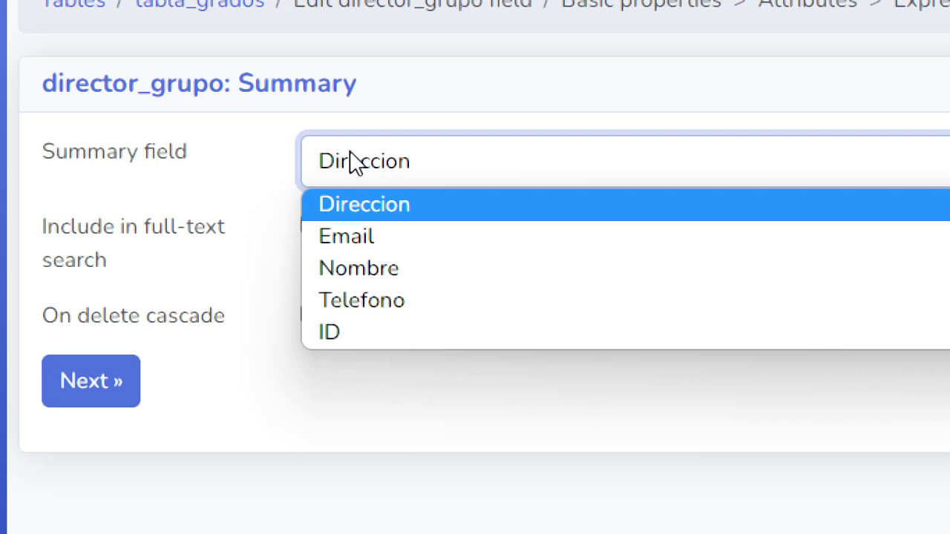
click(377, 276)
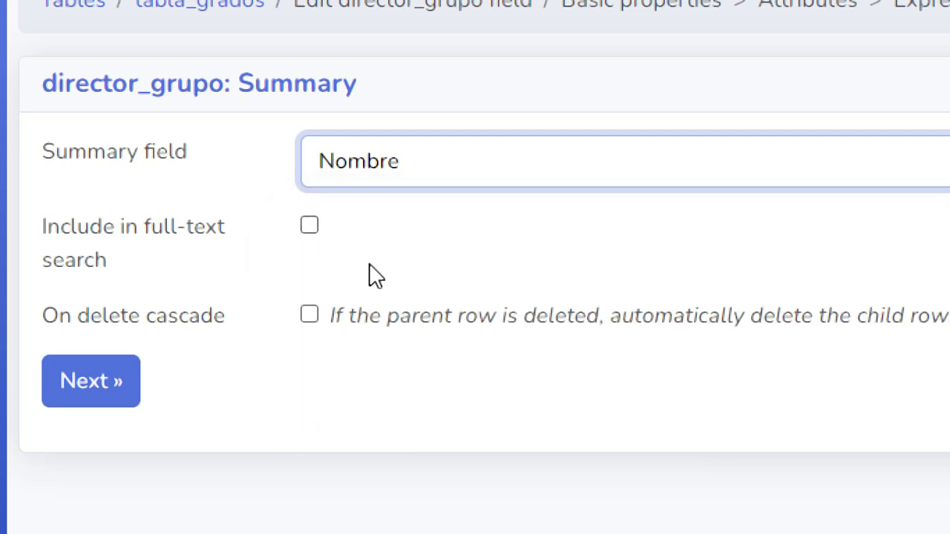
scroll(223, 82, up, 1)
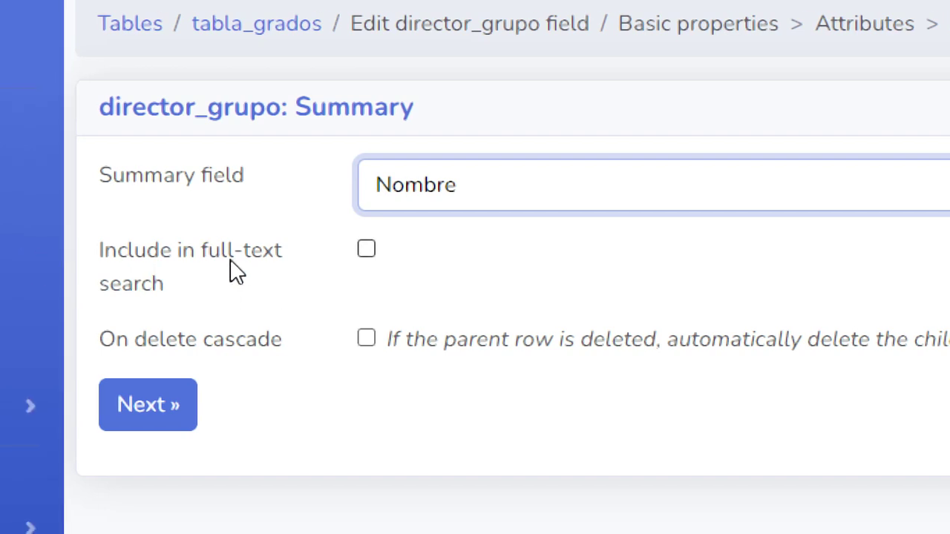
click(367, 250)
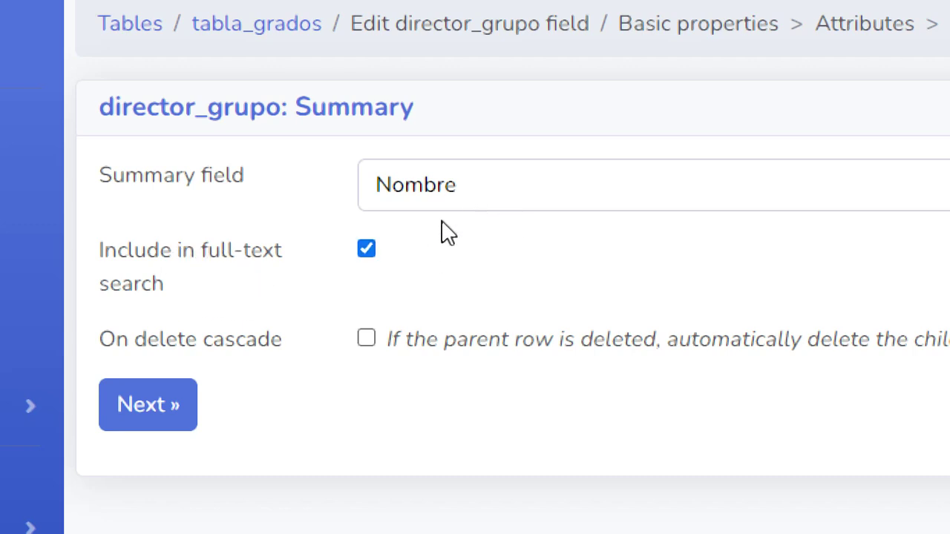
click(165, 437)
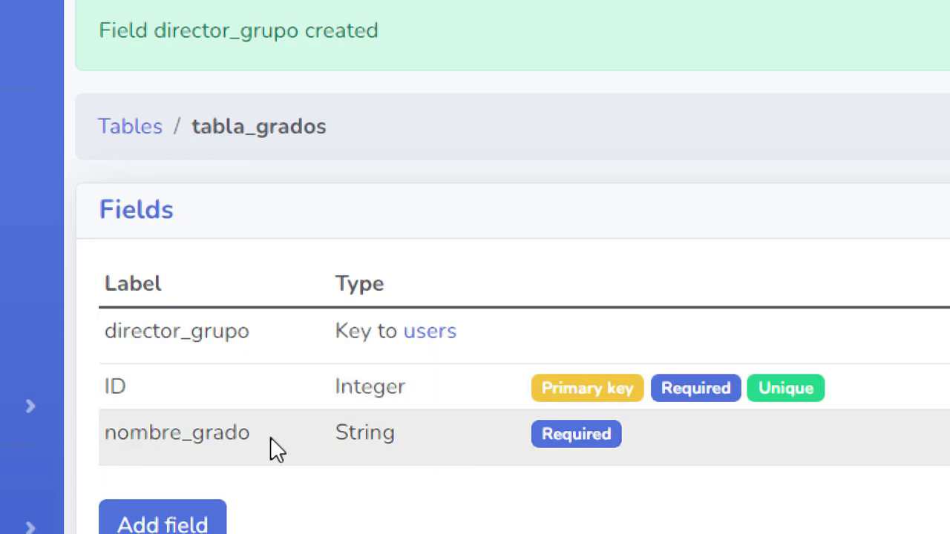
Step: Start a new field labelled grado in the users table with type Key to tabla_grados, and continue to its summary settings
click(130, 130)
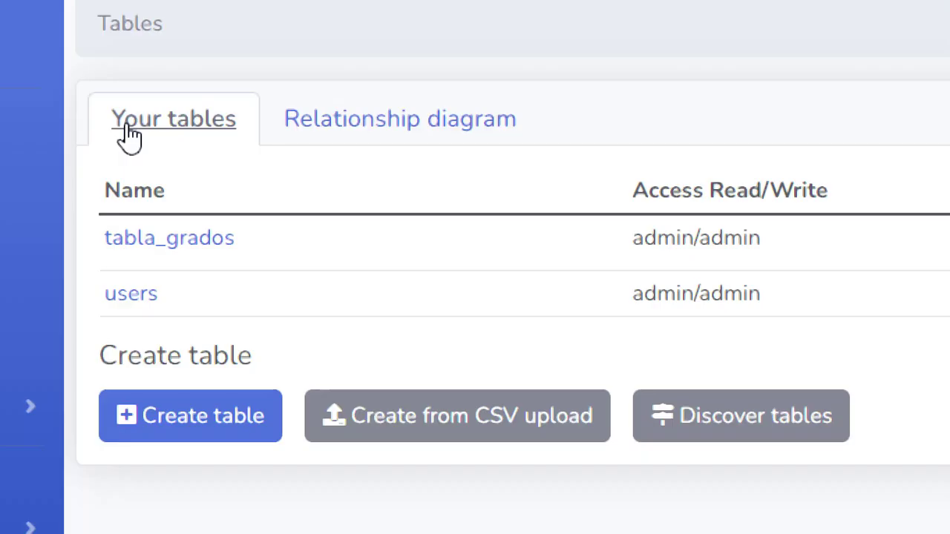
click(145, 298)
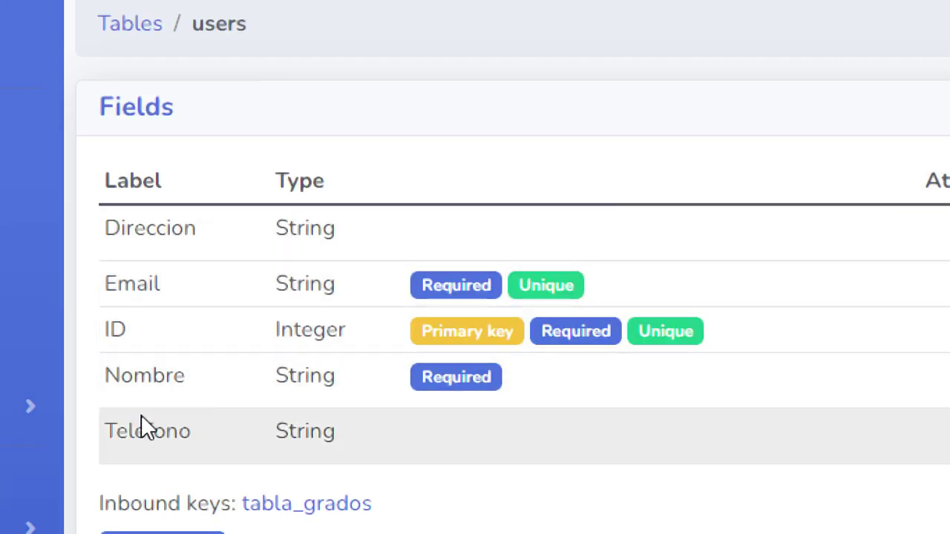
scroll(261, 278, down, 2)
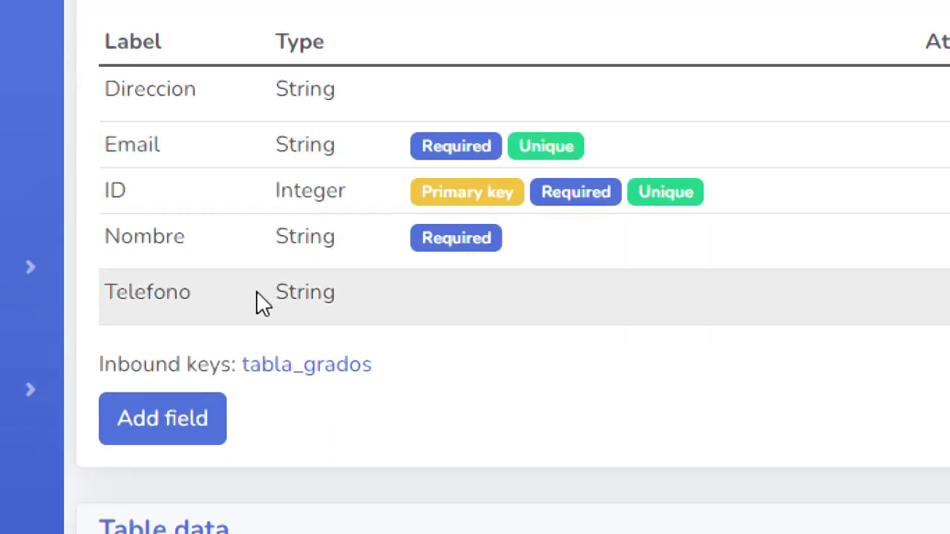
click(158, 428)
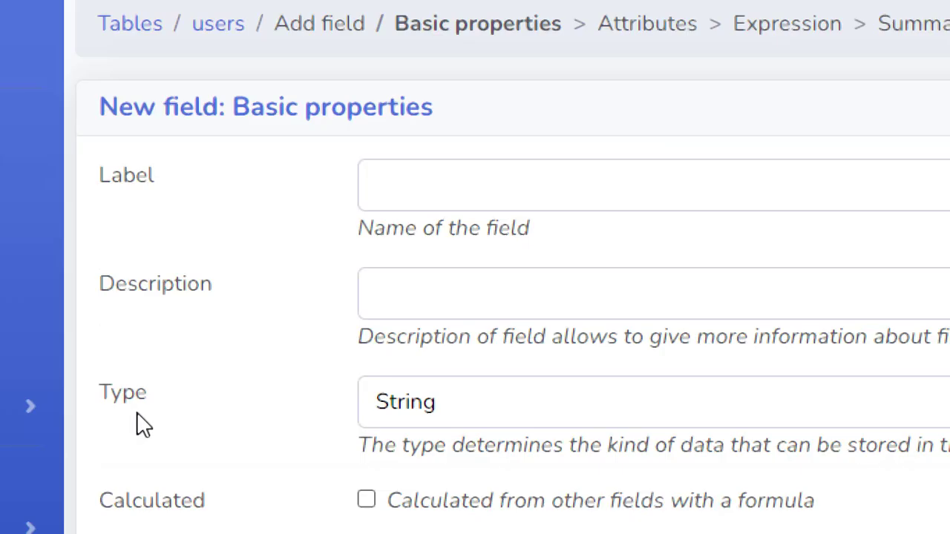
click(438, 191)
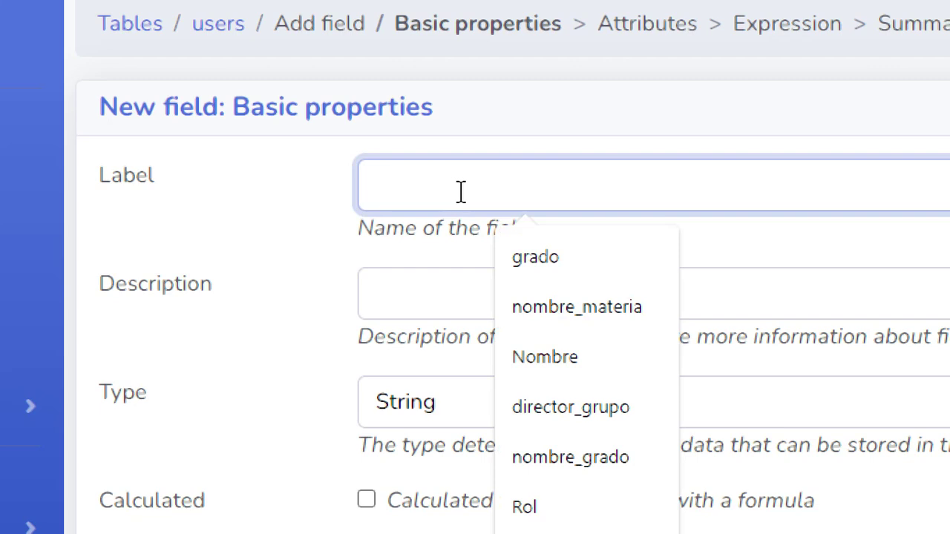
click(535, 258)
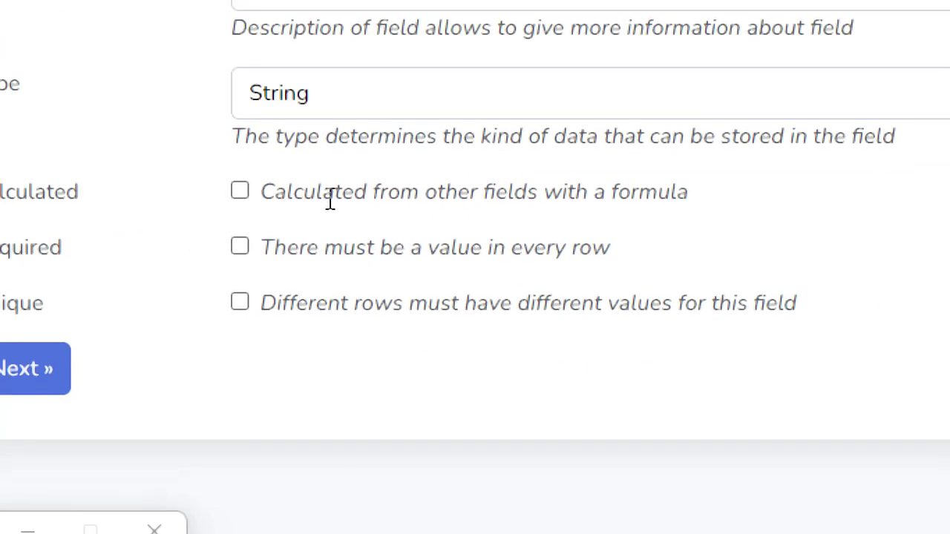
click(460, 269)
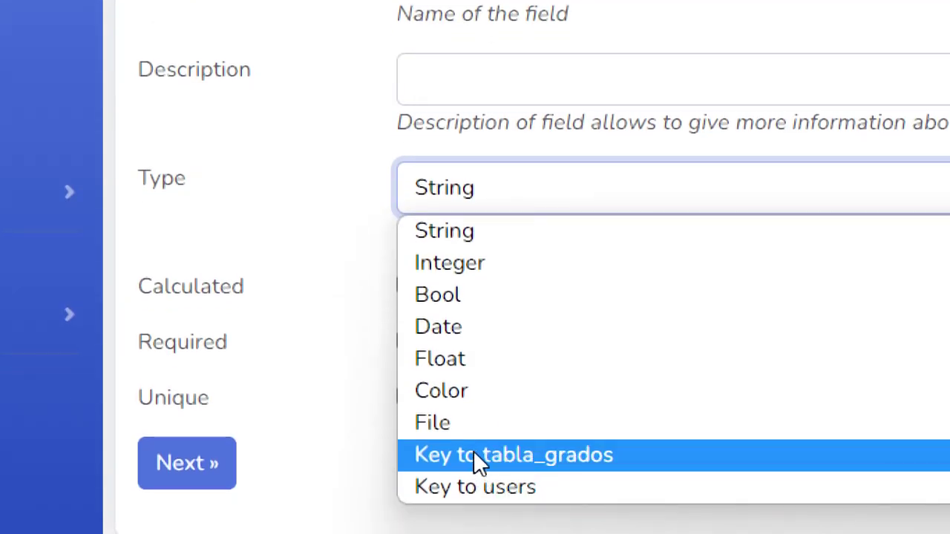
click(479, 462)
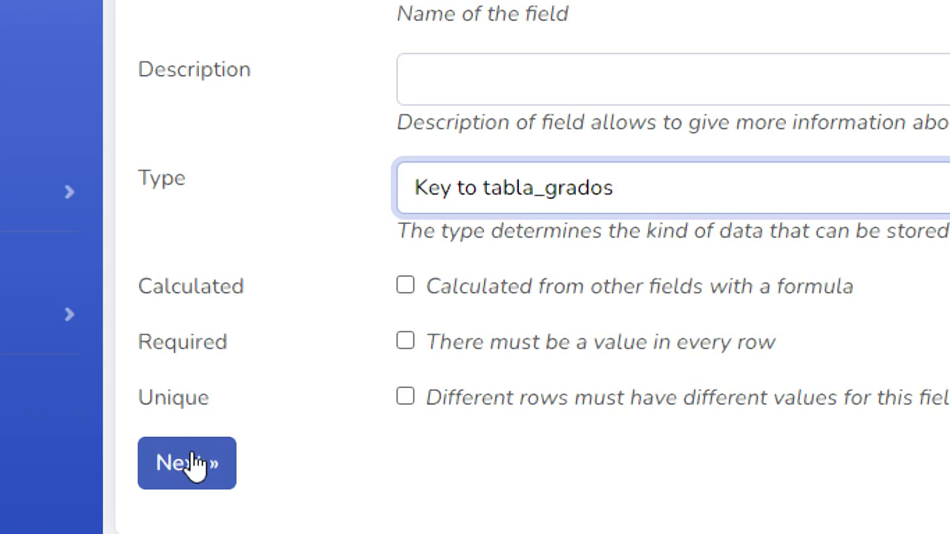
click(192, 463)
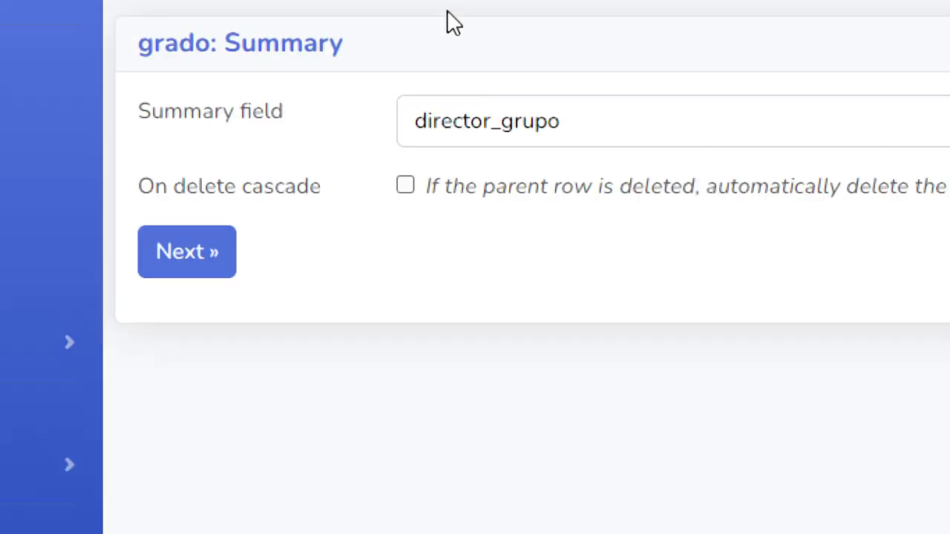
Step: Use nombre_grado as the grado field's summary field, include it in full-text search and submit the summary settings
click(437, 177)
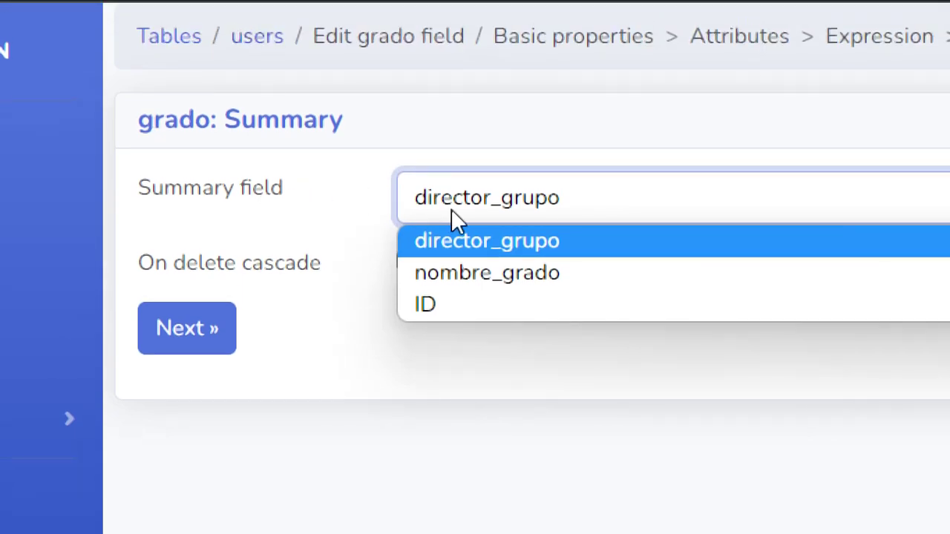
click(442, 277)
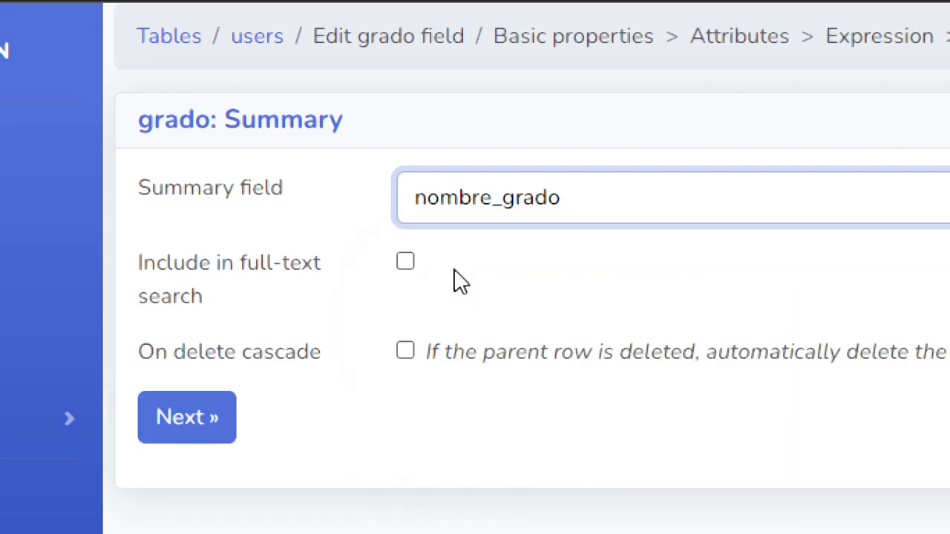
click(408, 266)
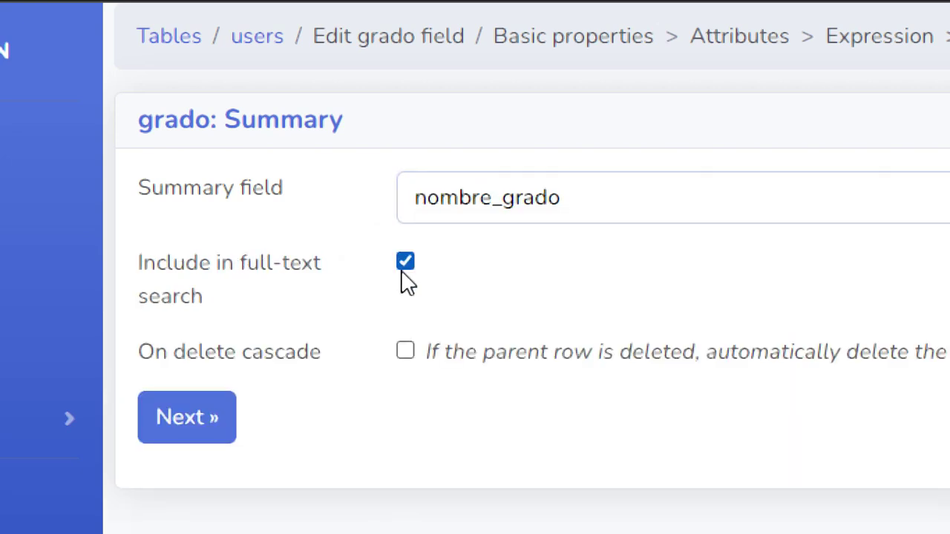
click(178, 438)
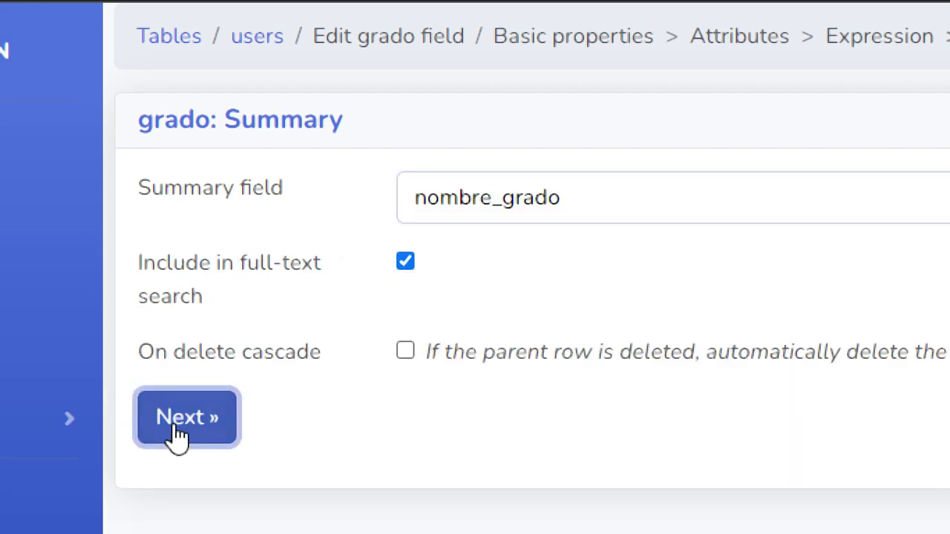
Step: Start a new field in the users table and label it Rol
scroll(410, 363, down, 4)
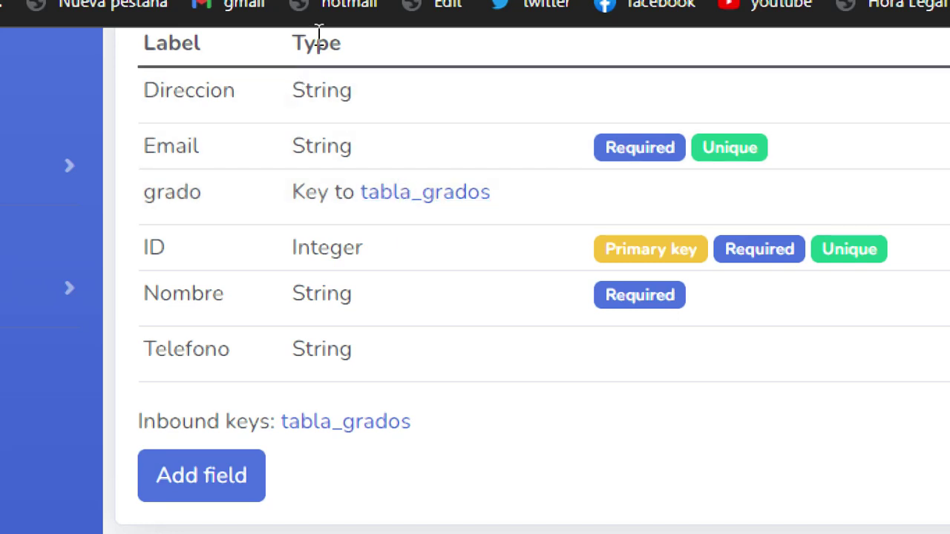
scroll(268, 61, up, 1)
scroll(269, 61, up, 1)
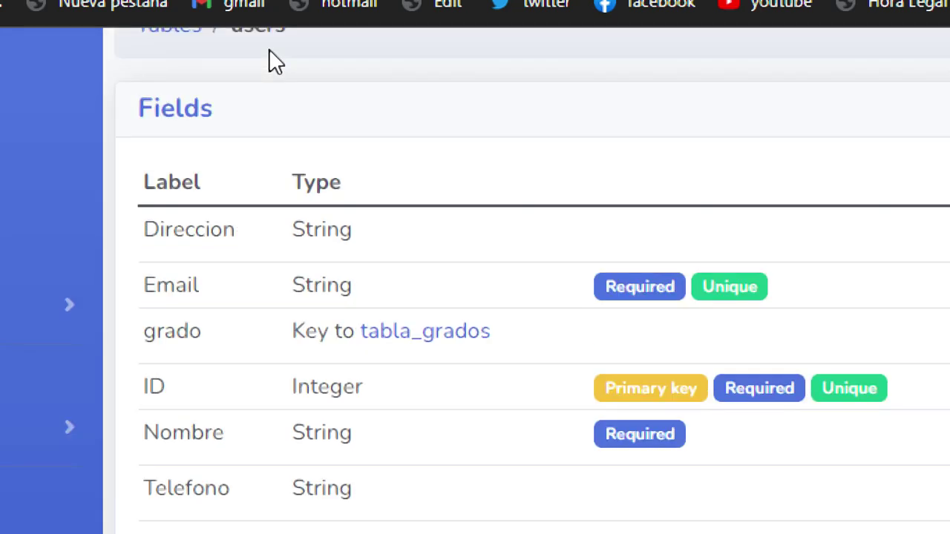
scroll(269, 61, down, 3)
scroll(269, 61, up, 2)
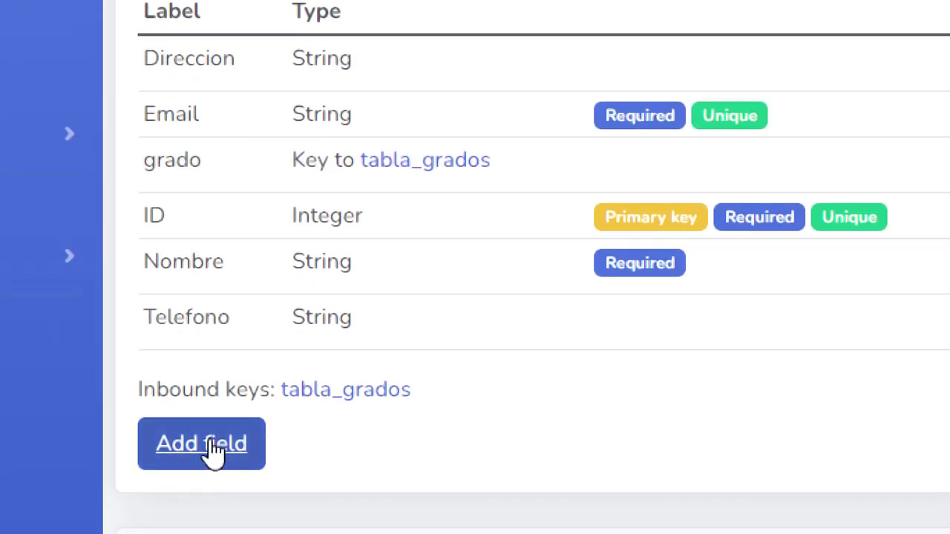
click(213, 449)
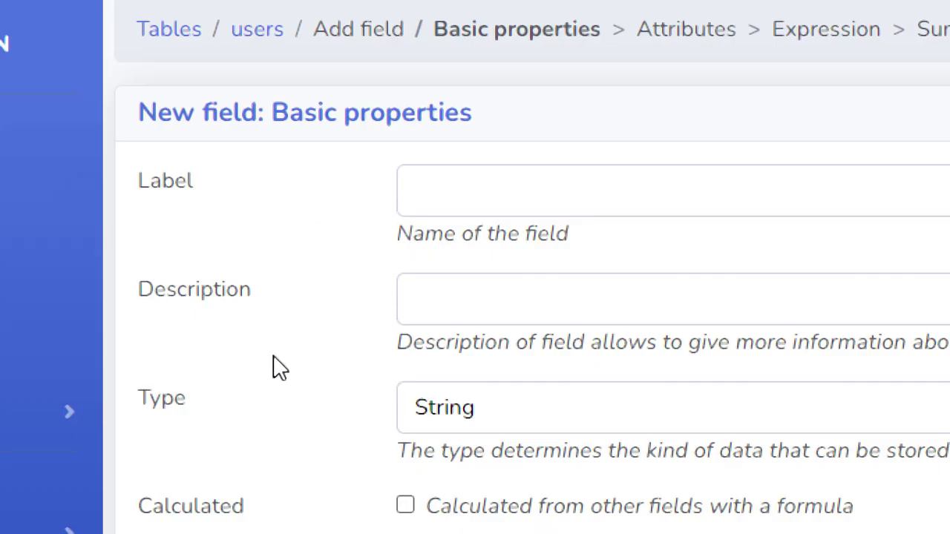
click(525, 194)
text(Role)
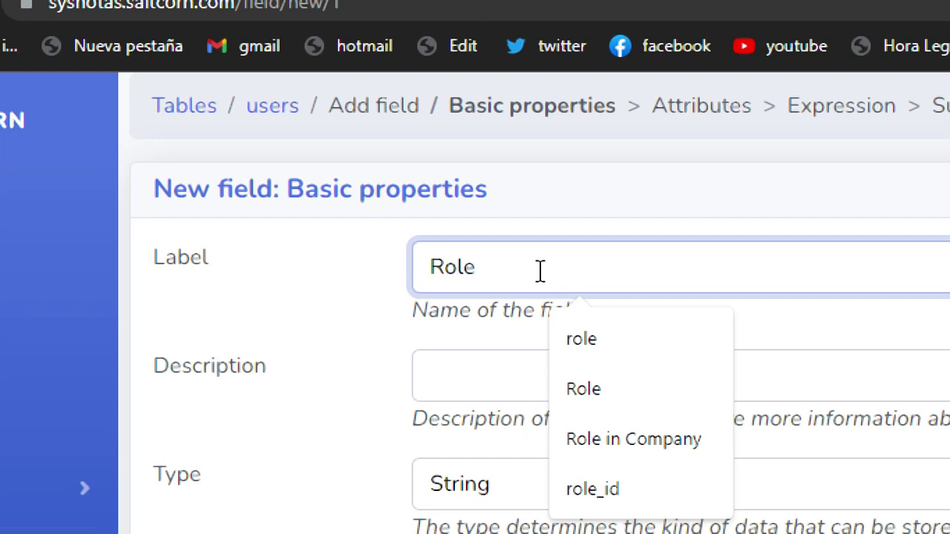
key(BackSpace)
click(308, 308)
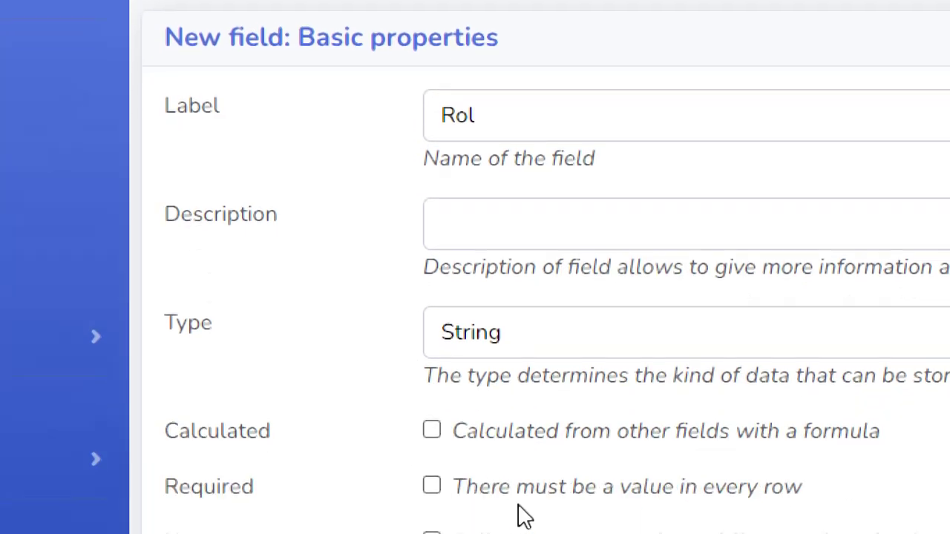
Step: Keep String as the Rol field's type and continue to its attributes
click(497, 199)
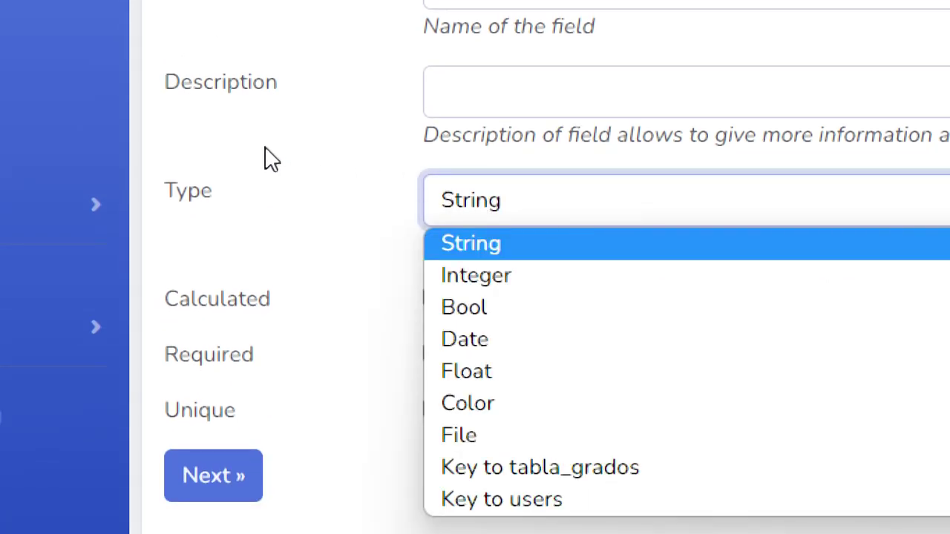
click(340, 344)
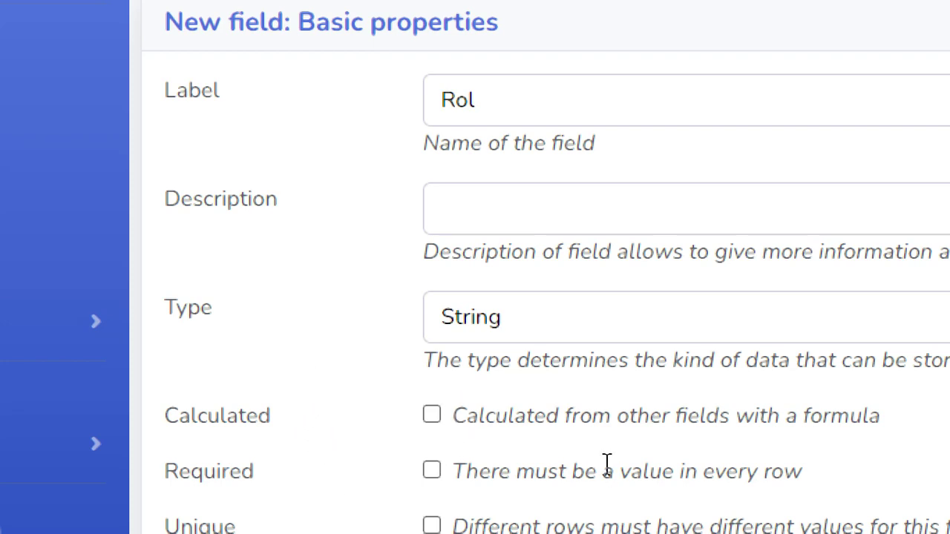
scroll(575, 528, down, 3)
click(200, 392)
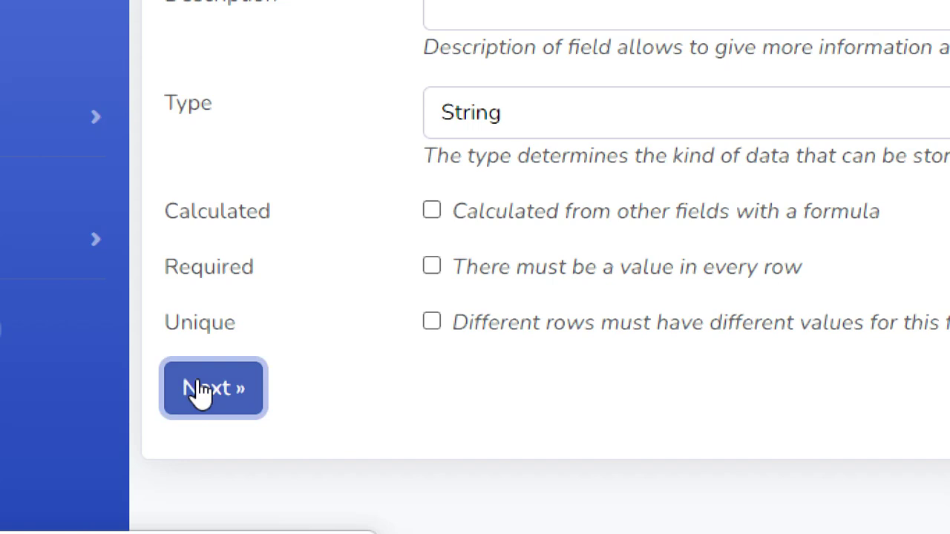
Step: Restrict the Rol field to the options Profesor,Estudiante,Coordinador and finish creating the field
scroll(138, 43, up, 3)
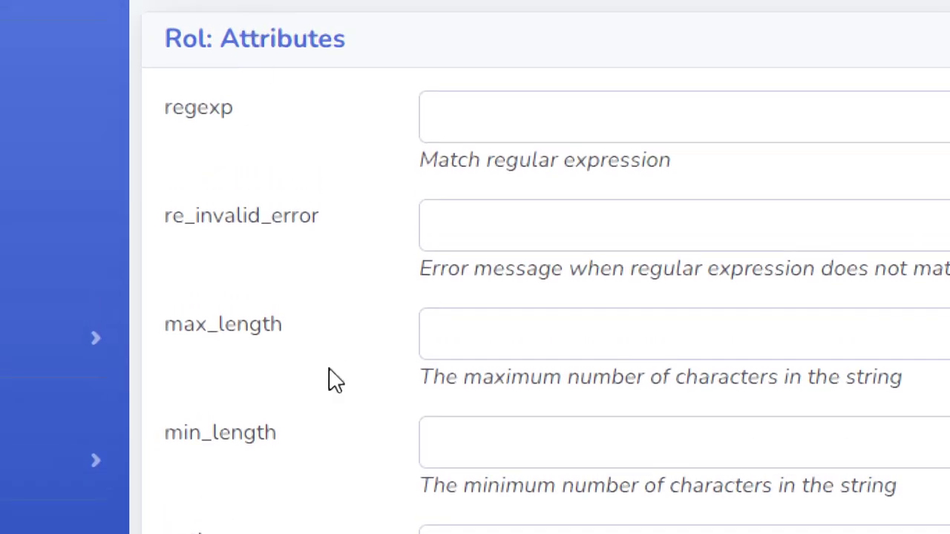
scroll(334, 380, down, 3)
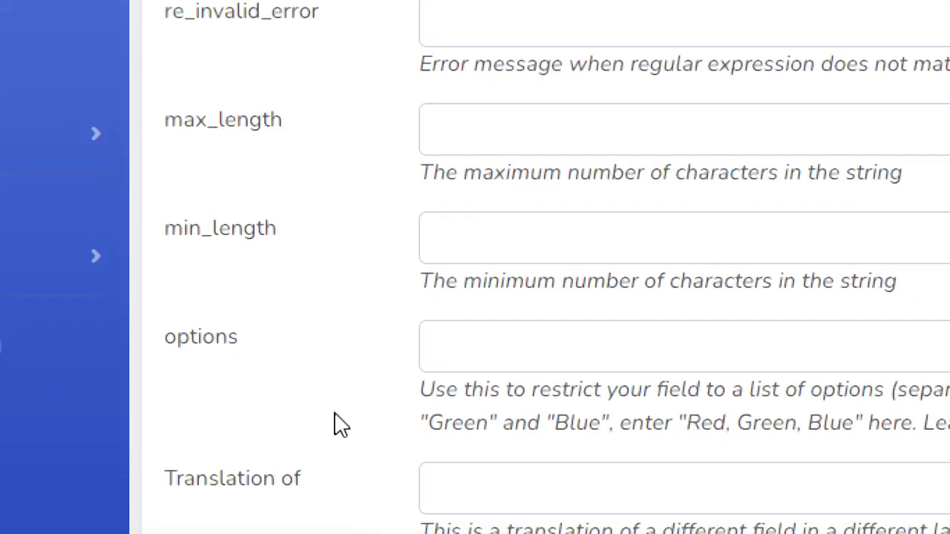
click(480, 352)
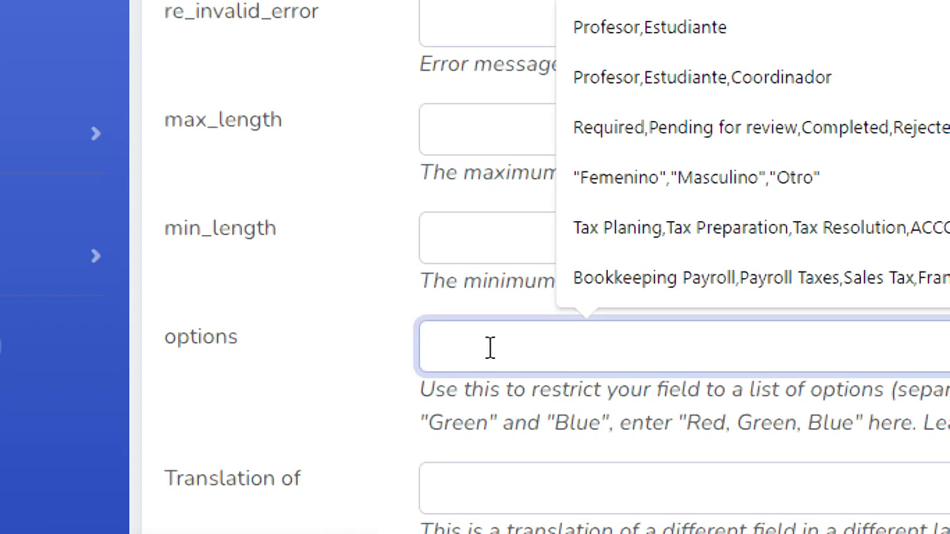
click(738, 77)
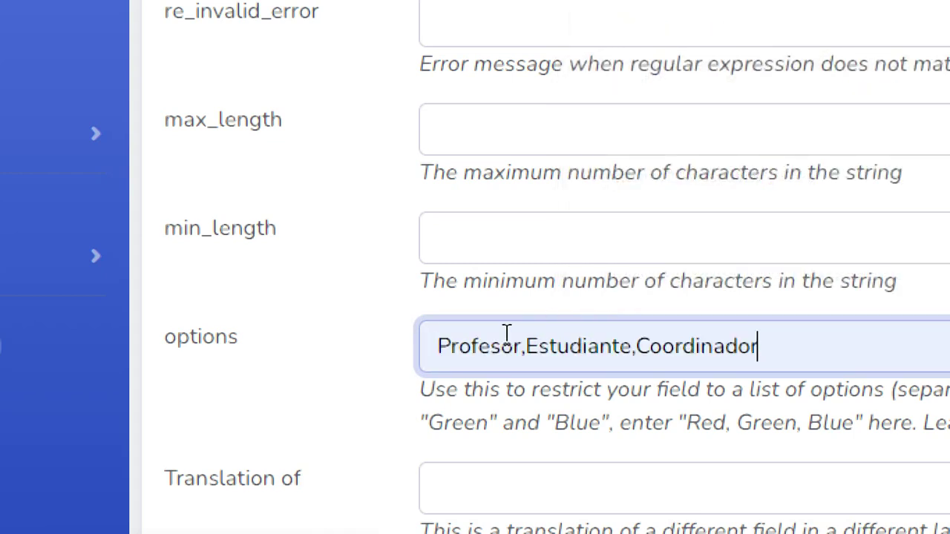
drag(436, 346, 774, 344)
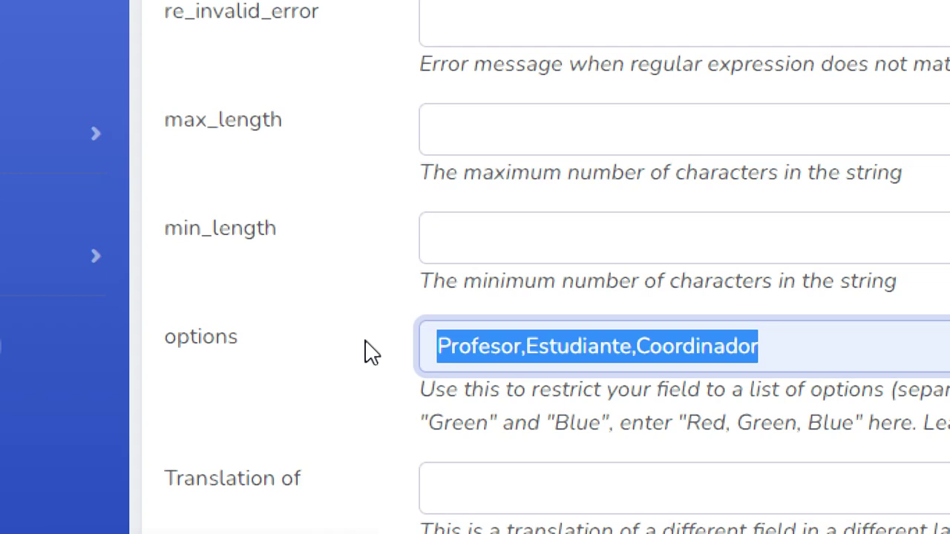
click(218, 380)
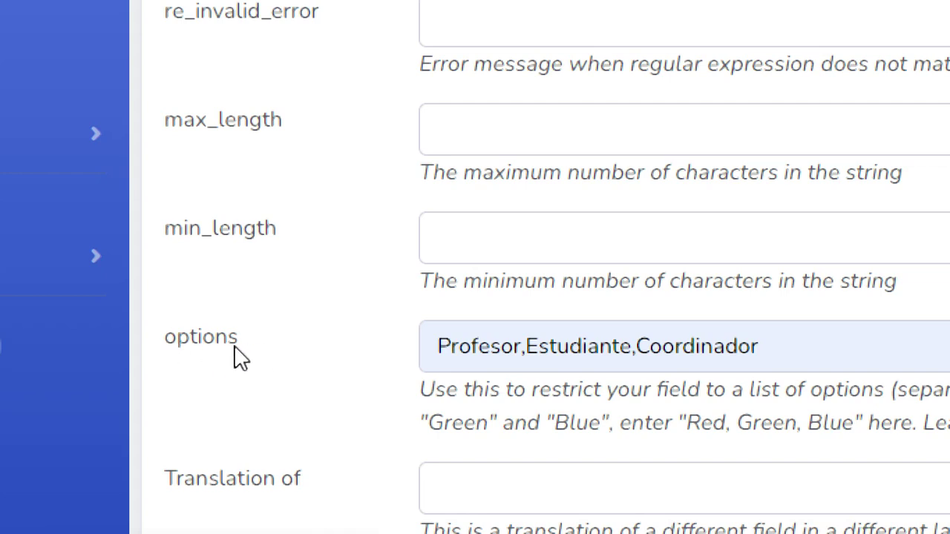
scroll(348, 379, down, 3)
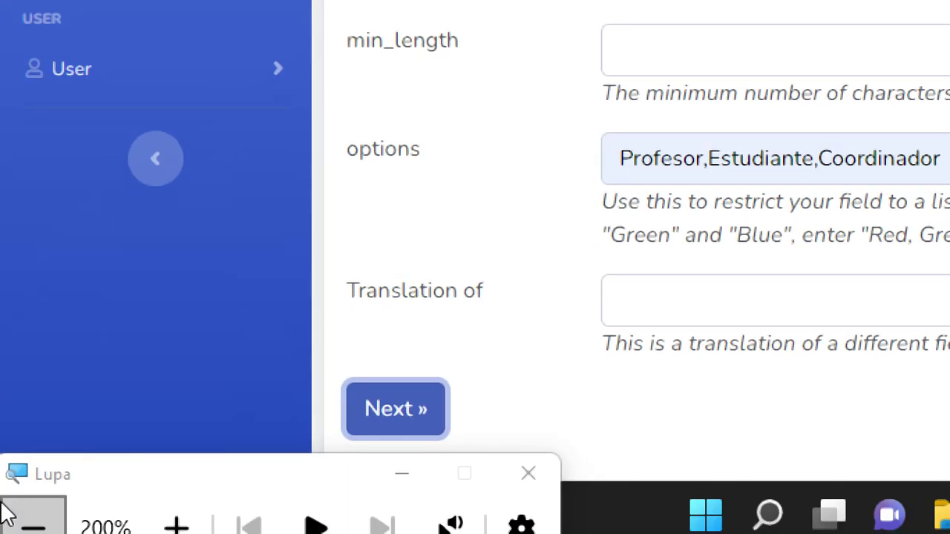
click(49, 524)
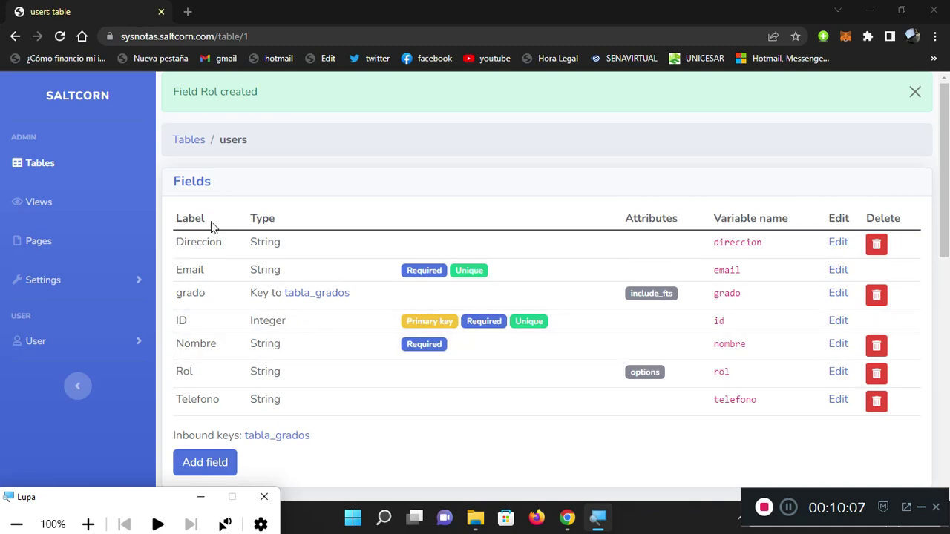
Step: Return to the list of tables and create a new table named tabla_materias
click(198, 149)
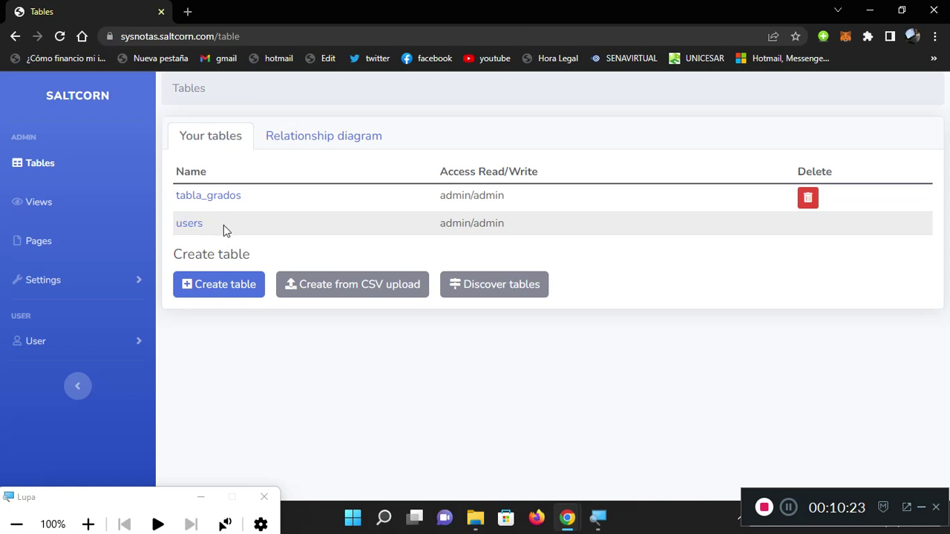
click(219, 288)
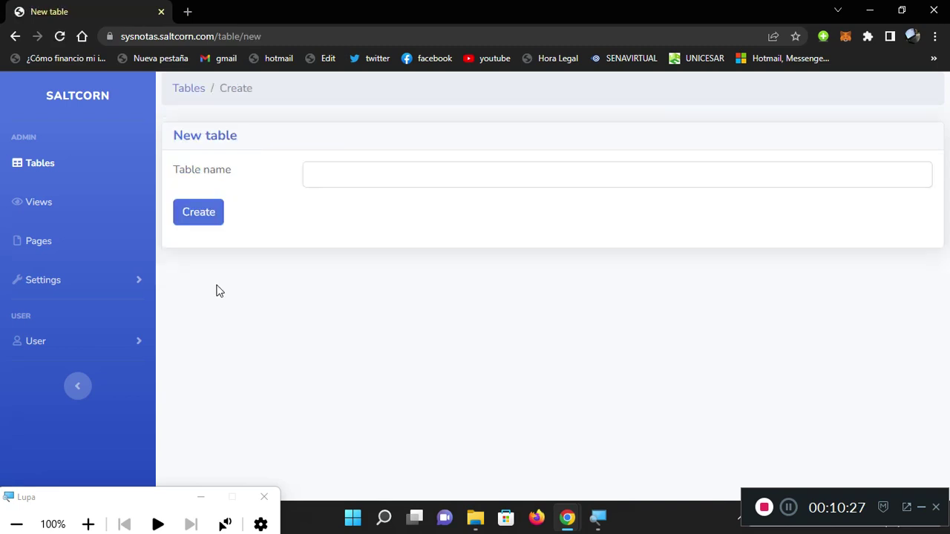
click(329, 183)
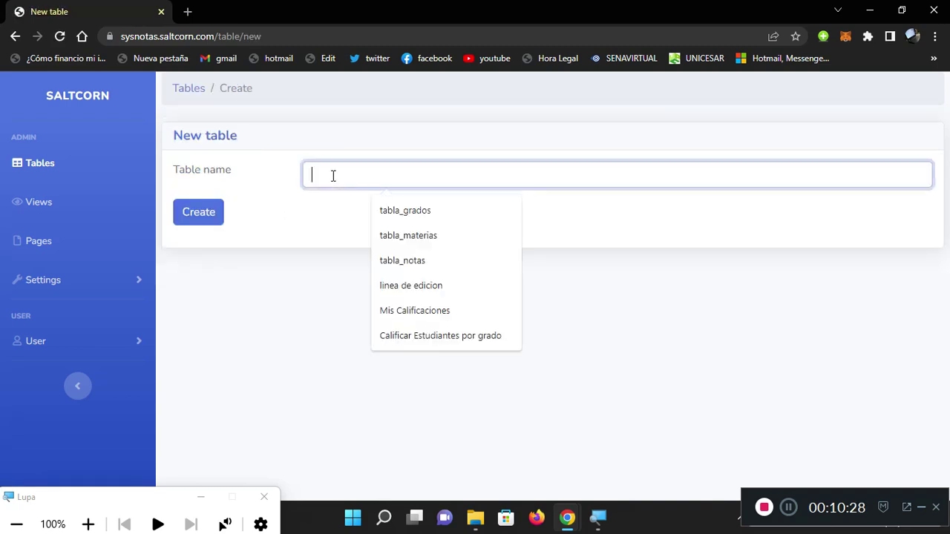
click(412, 236)
click(212, 218)
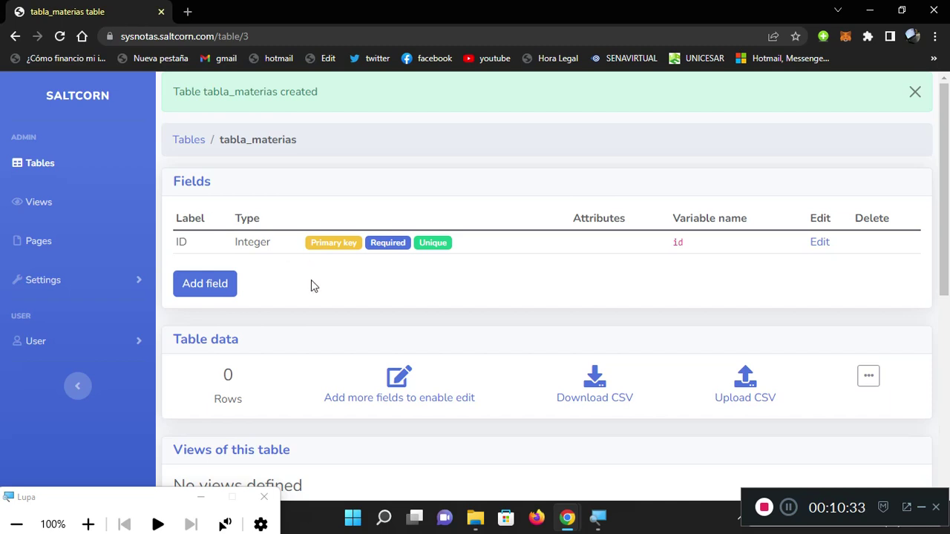
Step: Start a new field in tabla_materias labelled nombre_materia, keeping String as its type
click(221, 287)
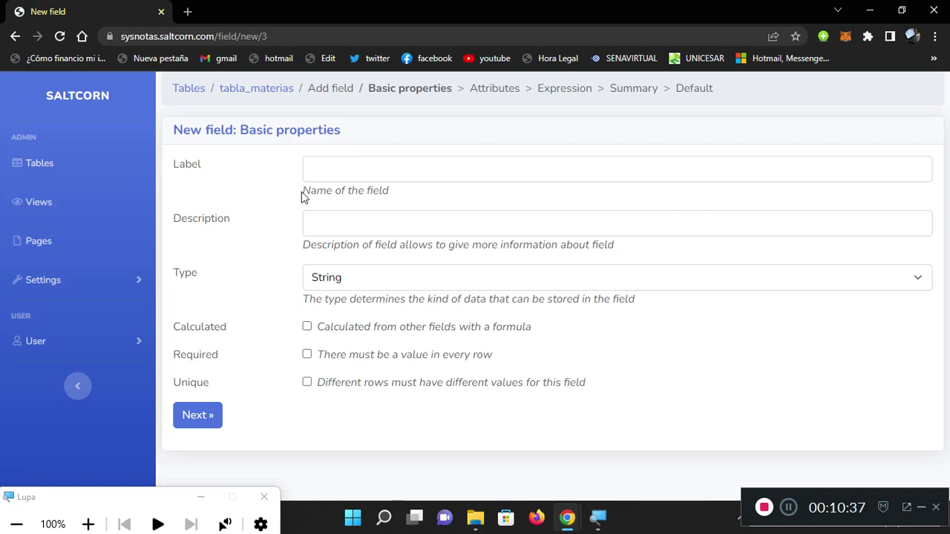
click(333, 169)
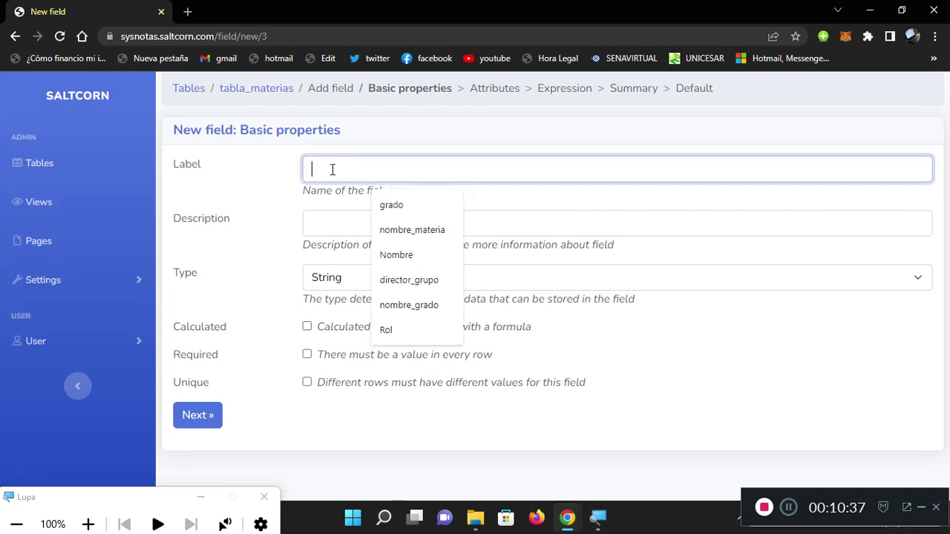
click(400, 231)
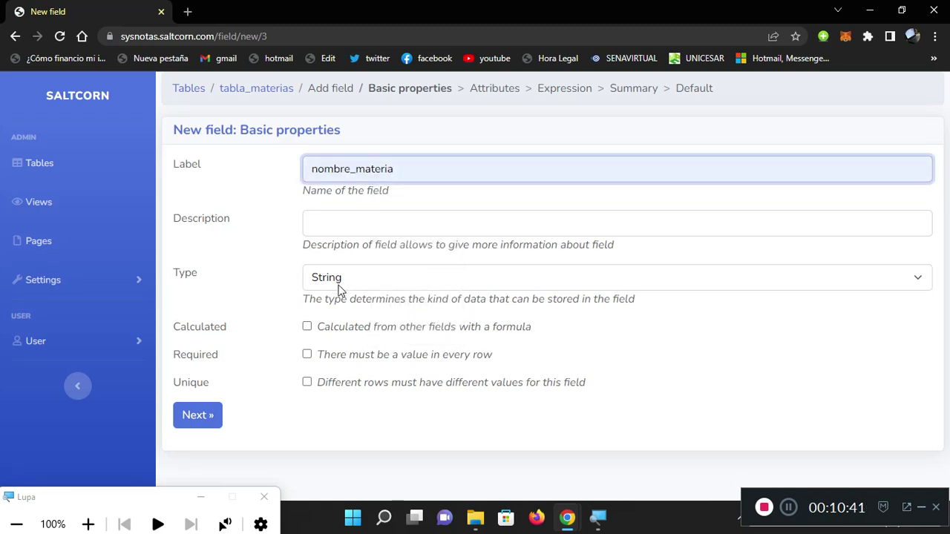
click(339, 283)
click(344, 278)
click(345, 278)
click(345, 278)
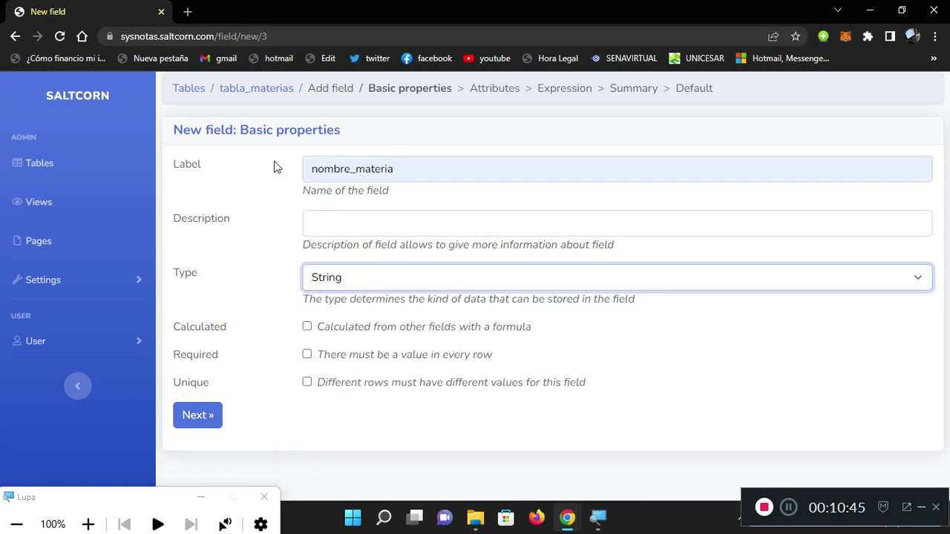
click(271, 245)
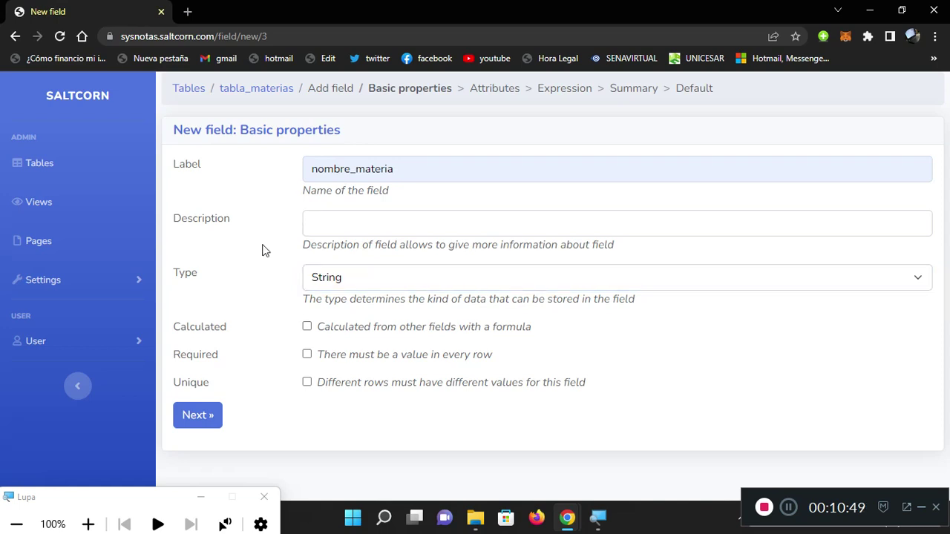
Step: Make nombre_materia required and finish creating the field with its attributes left blank
click(307, 355)
click(199, 422)
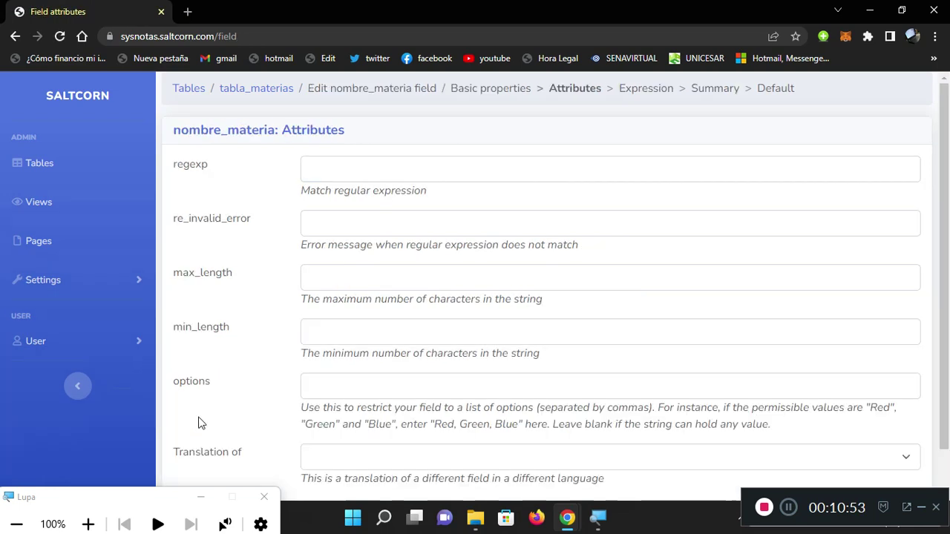
scroll(211, 305, down, 1)
click(199, 465)
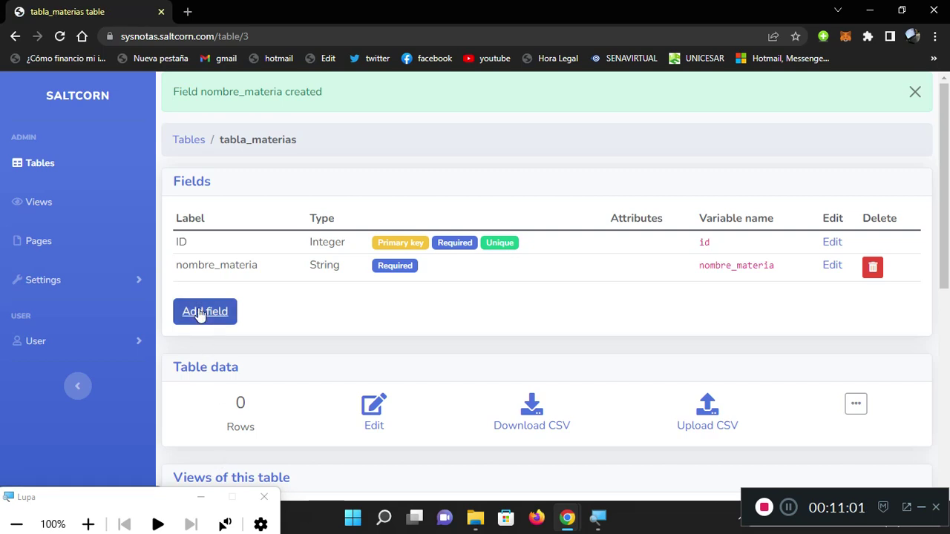
Step: Start a required field labelled profesor in tabla_materias with type Key to users, and continue to its summary settings
click(199, 313)
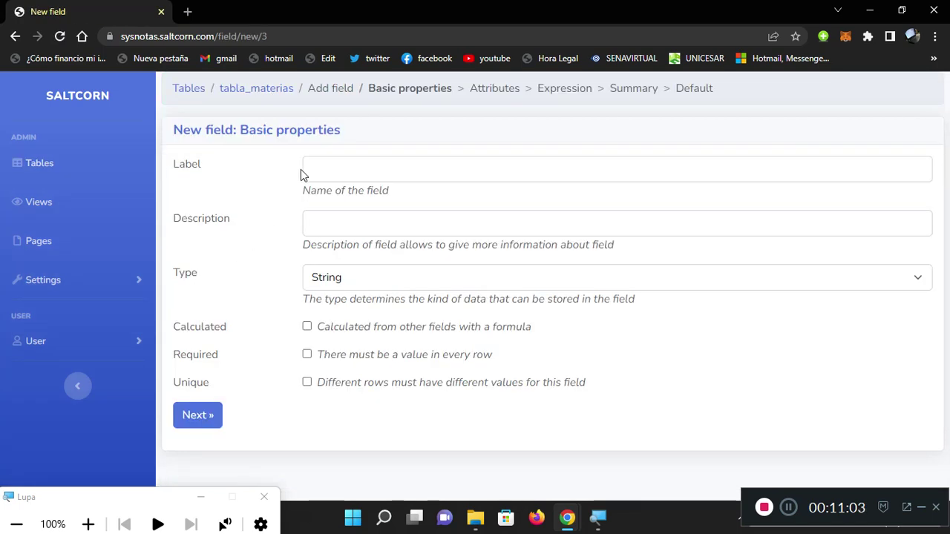
click(344, 159)
text(profesor)
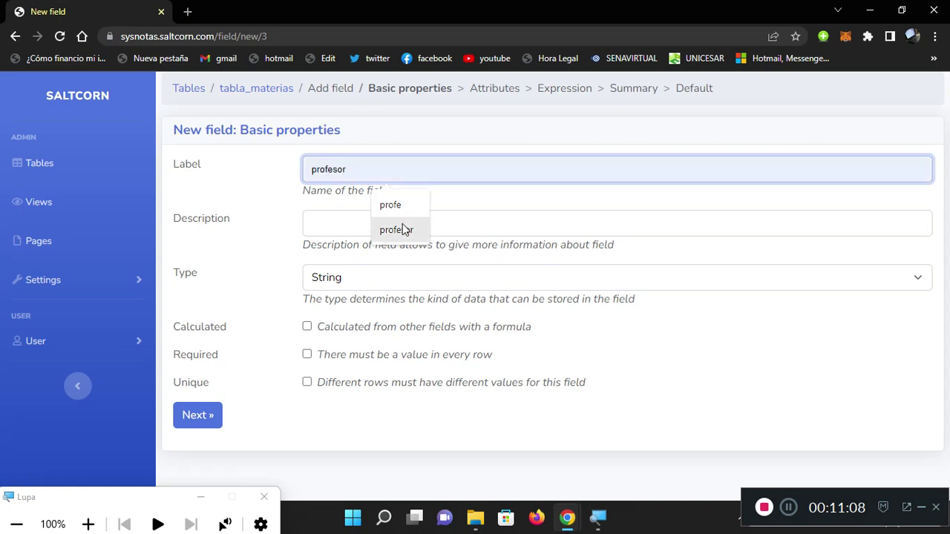
click(381, 228)
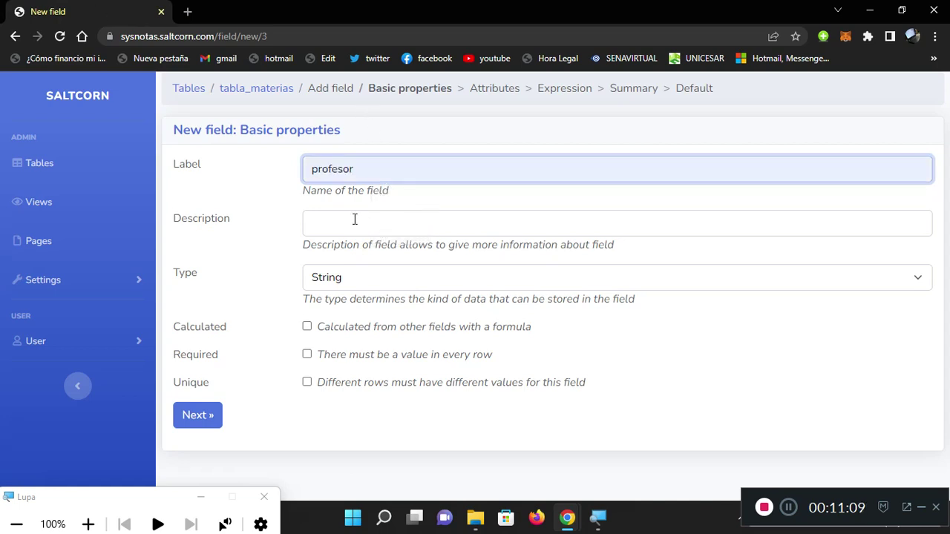
click(347, 277)
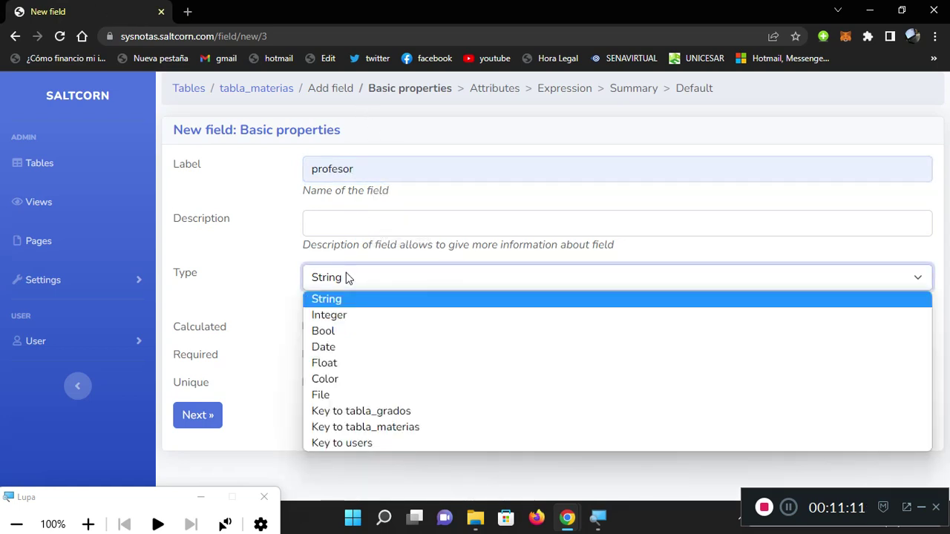
click(367, 442)
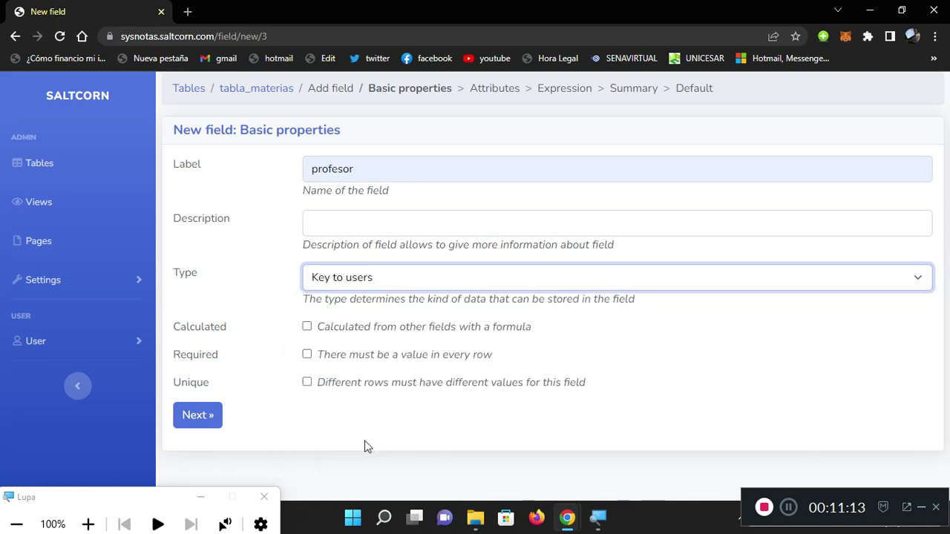
click(307, 355)
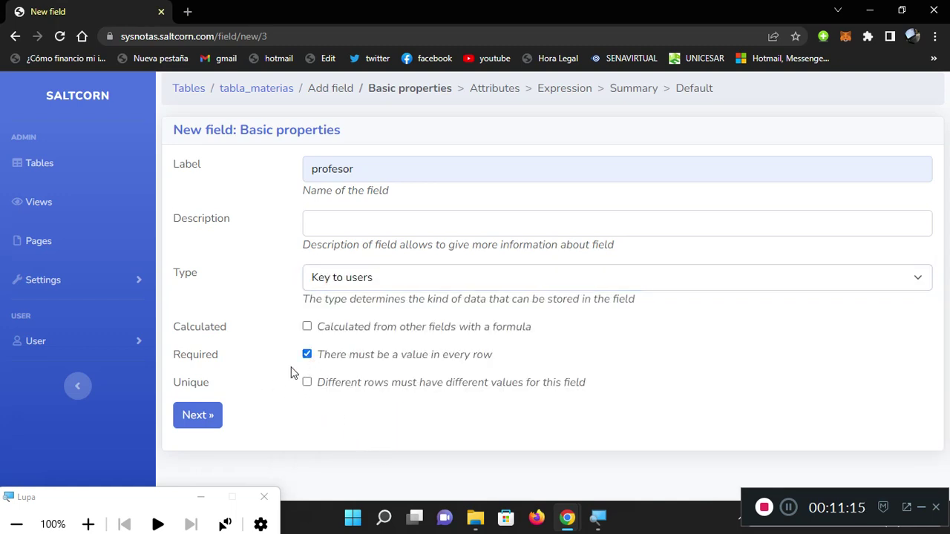
click(191, 420)
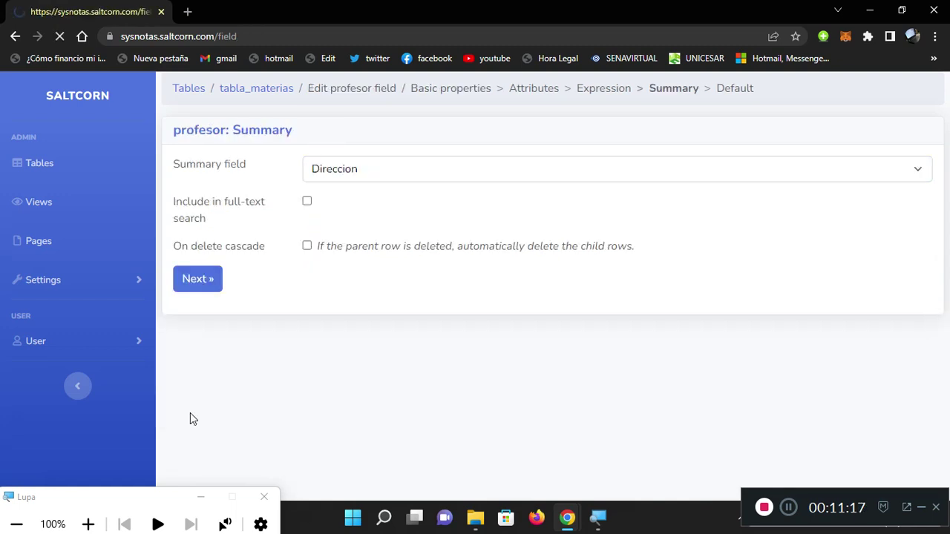
Step: Set the profesor field's summary to Nombre, include it in full-text search, and finish creating the field
click(344, 173)
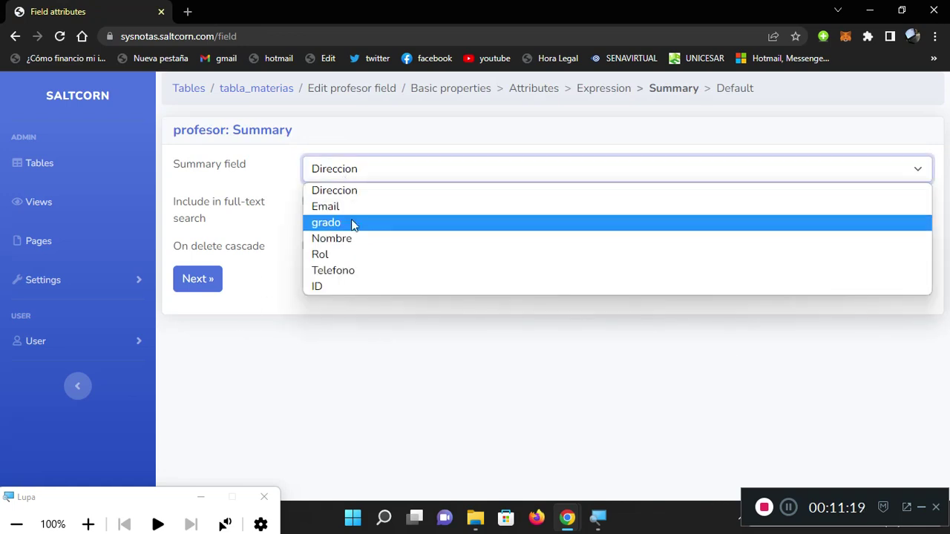
click(352, 239)
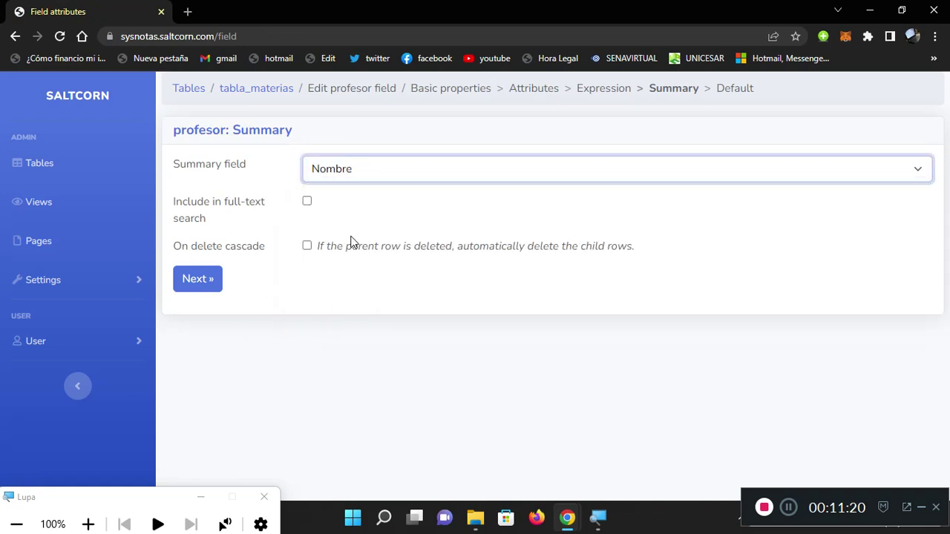
click(306, 202)
click(204, 281)
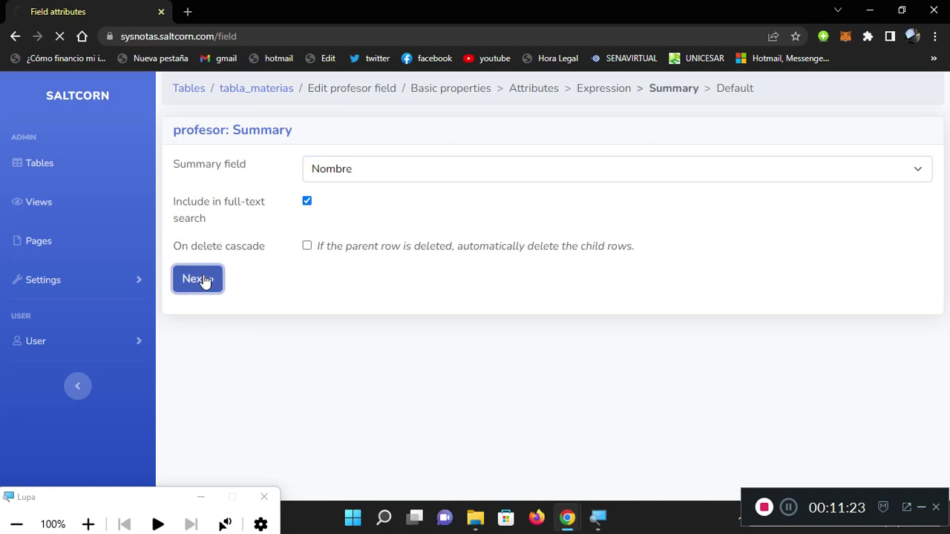
Step: Start a required field labelled grado in tabla_materias with type Key to tabla_grados, and continue to its summary settings
click(211, 344)
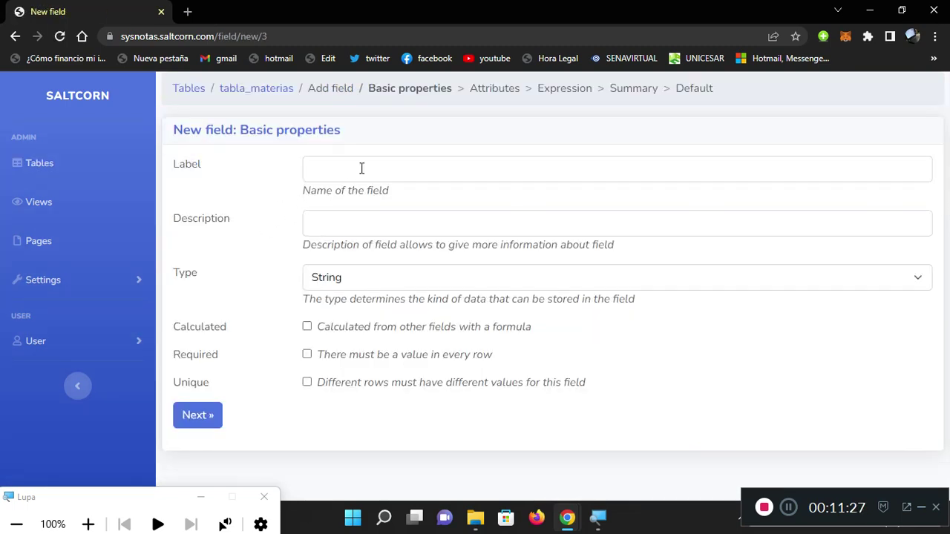
click(362, 168)
click(397, 205)
click(319, 225)
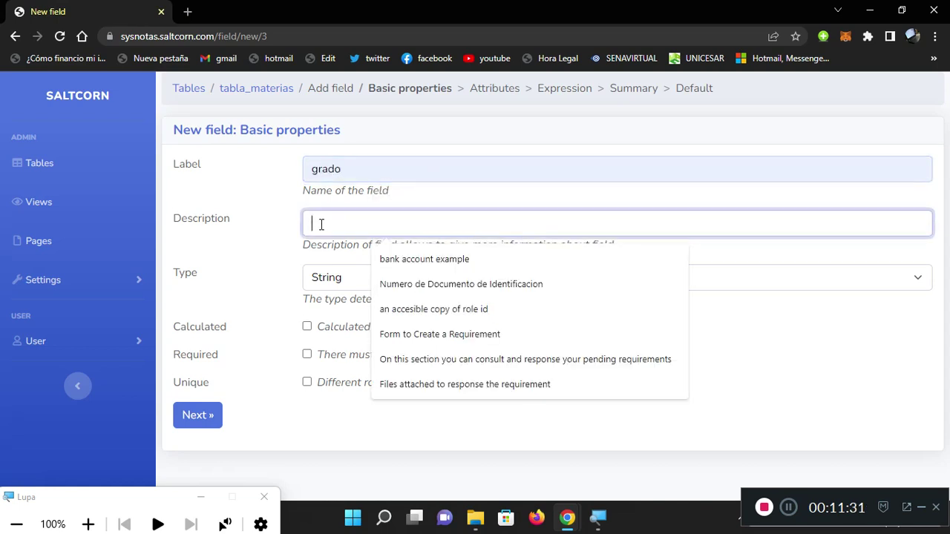
click(321, 277)
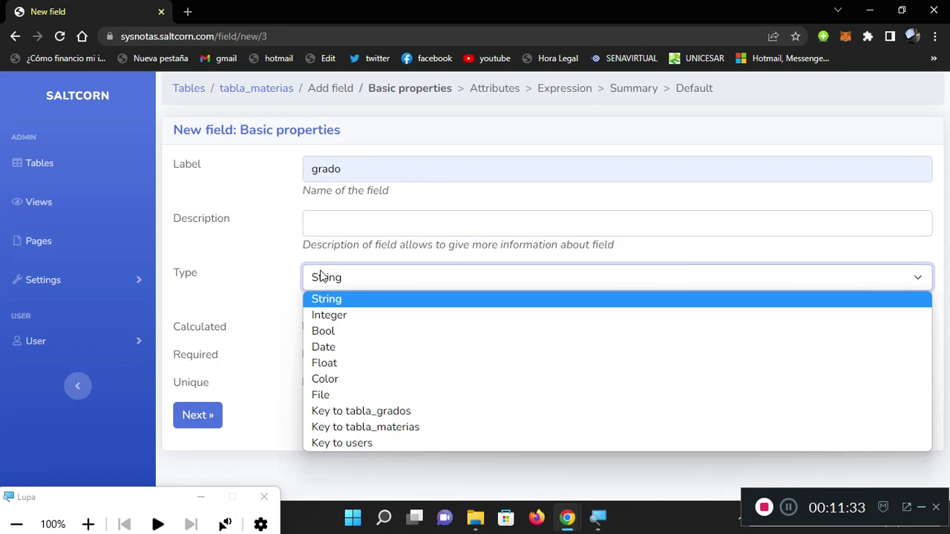
click(410, 413)
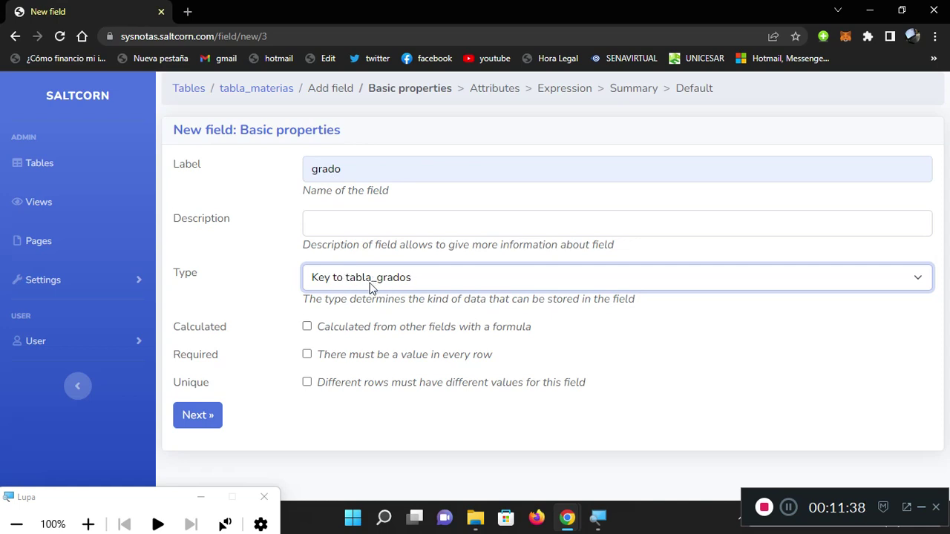
click(307, 354)
click(184, 421)
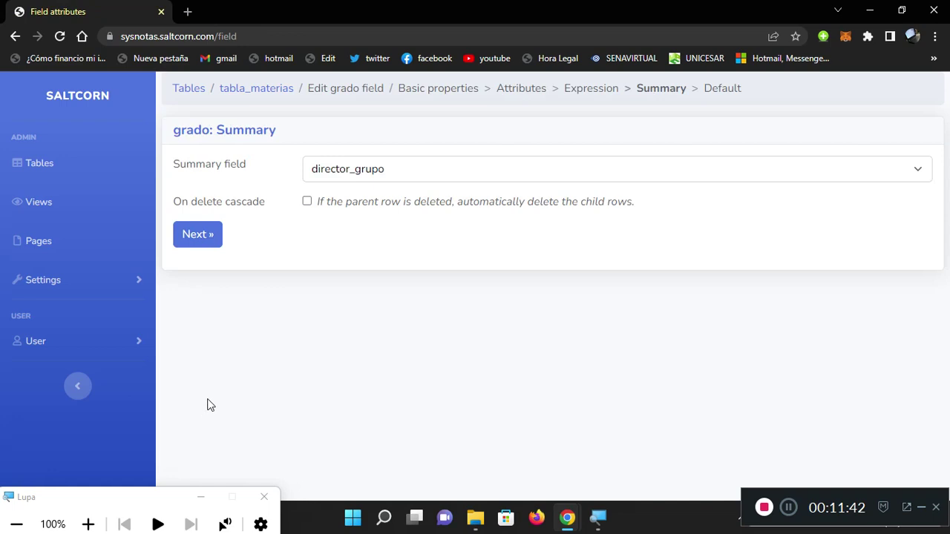
Step: Summarize the grado field by nombre_grado, include it in full-text search, and finish creating it
click(340, 171)
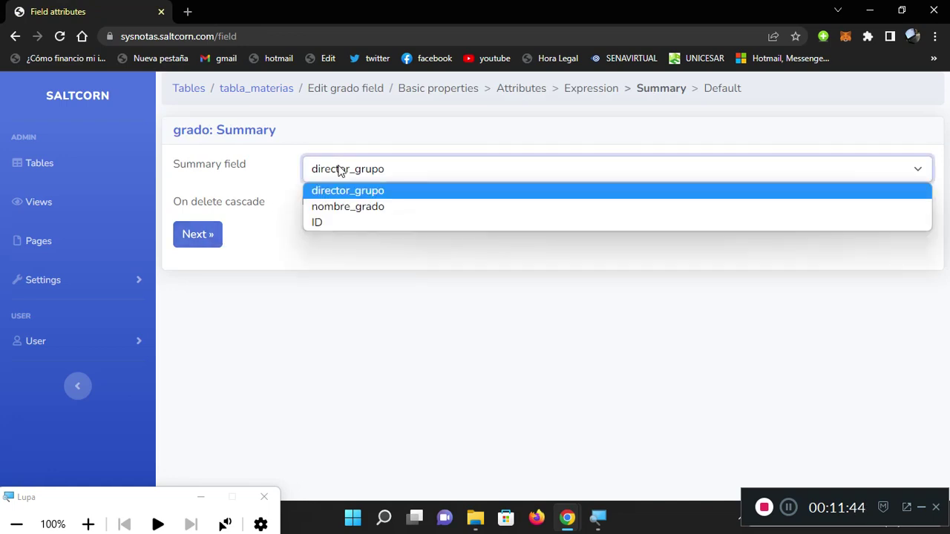
click(347, 207)
click(309, 204)
click(197, 278)
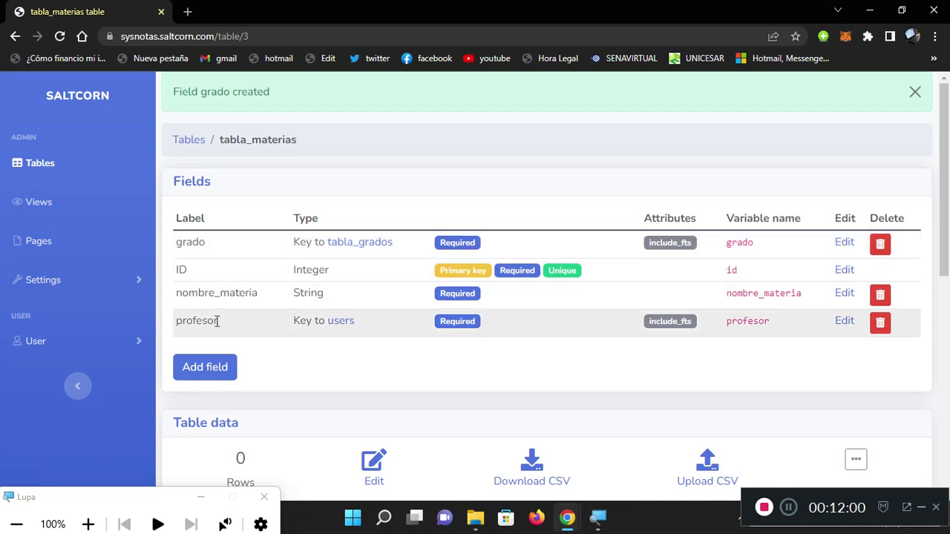
Step: Return to the list of tables and create a new table named tabla_notas
click(189, 141)
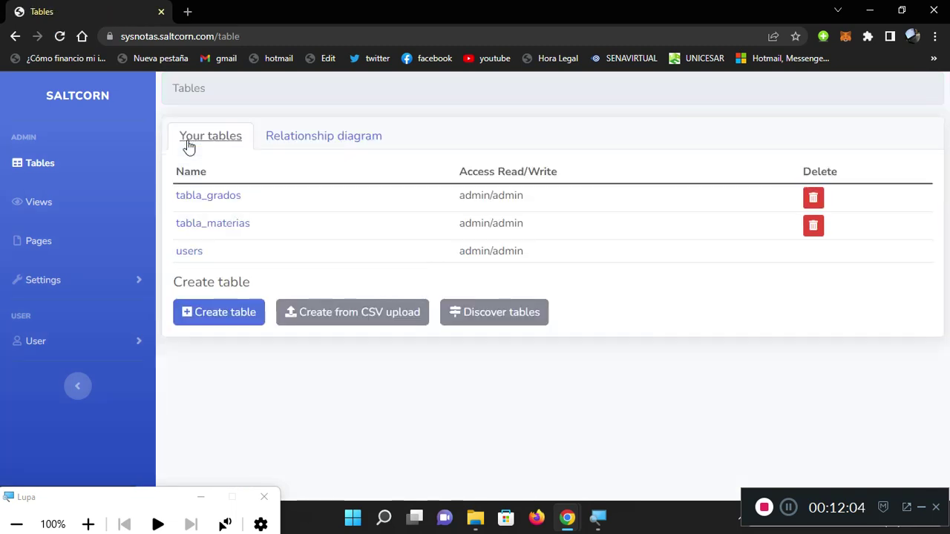
click(222, 311)
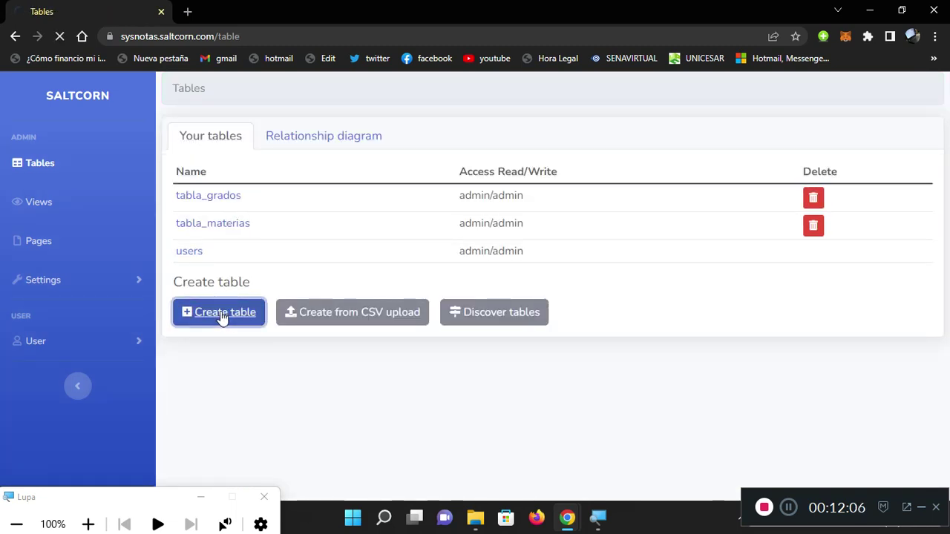
click(308, 185)
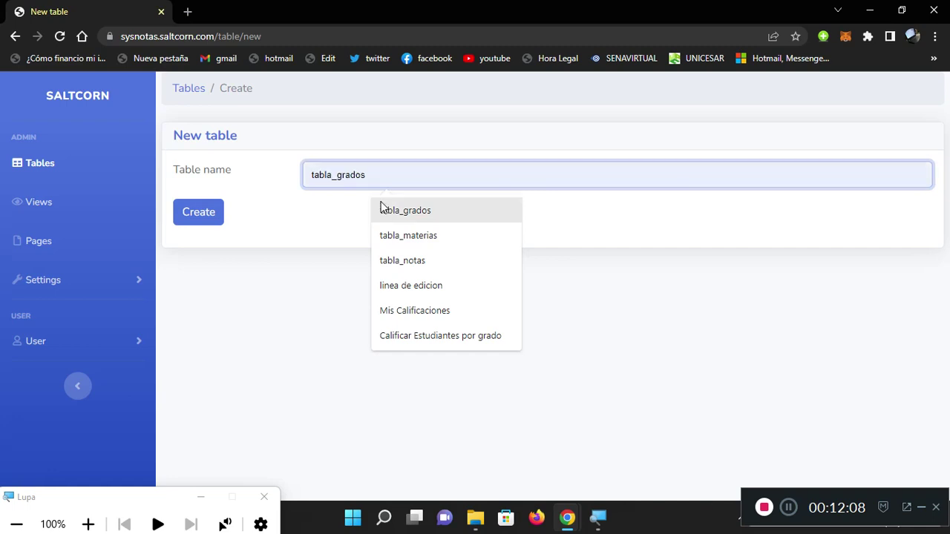
click(409, 263)
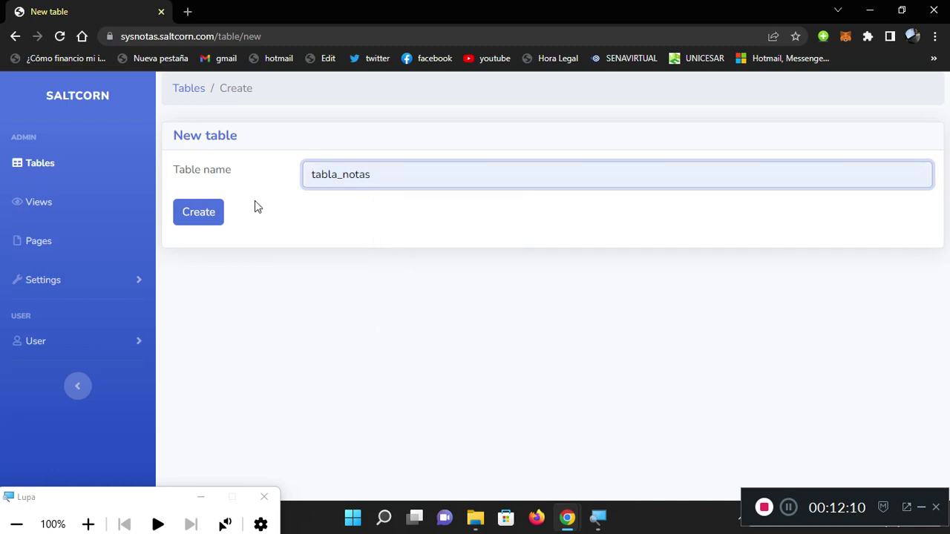
click(203, 225)
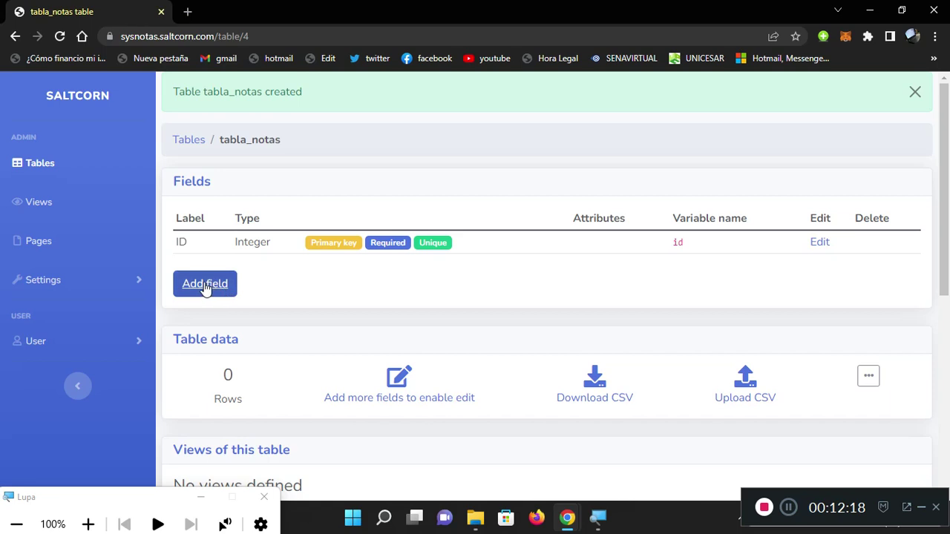
Step: Start a required field labelled estudiante in tabla_notas with type Key to users, and continue to its summary settings
click(206, 286)
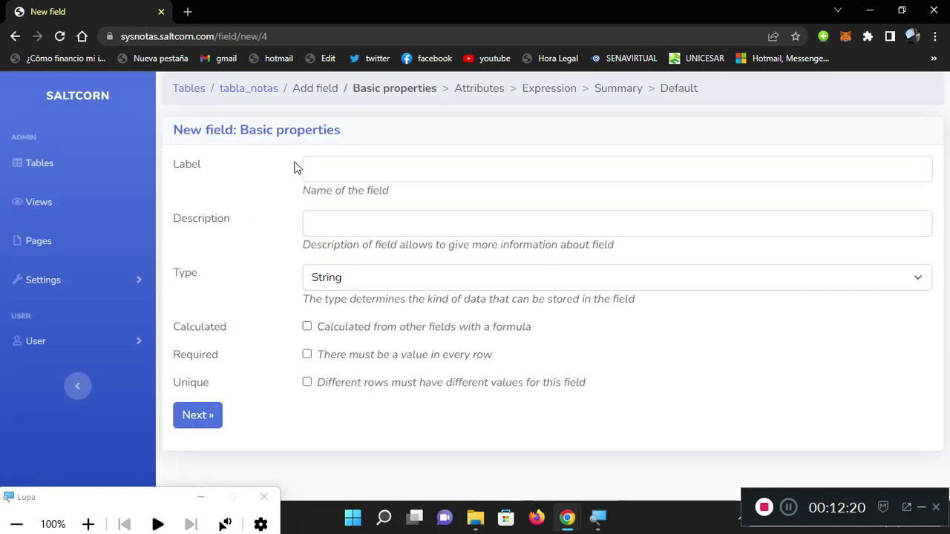
click(322, 166)
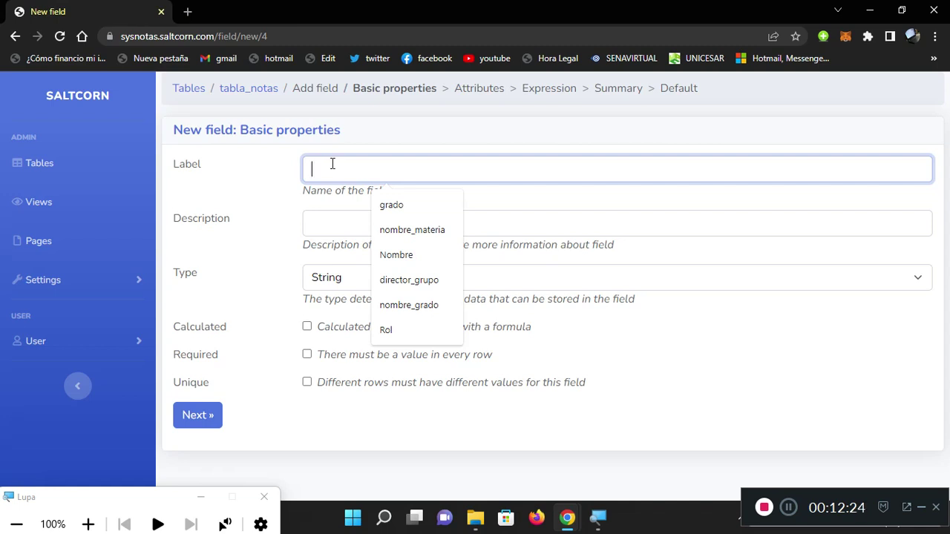
text(estudiante)
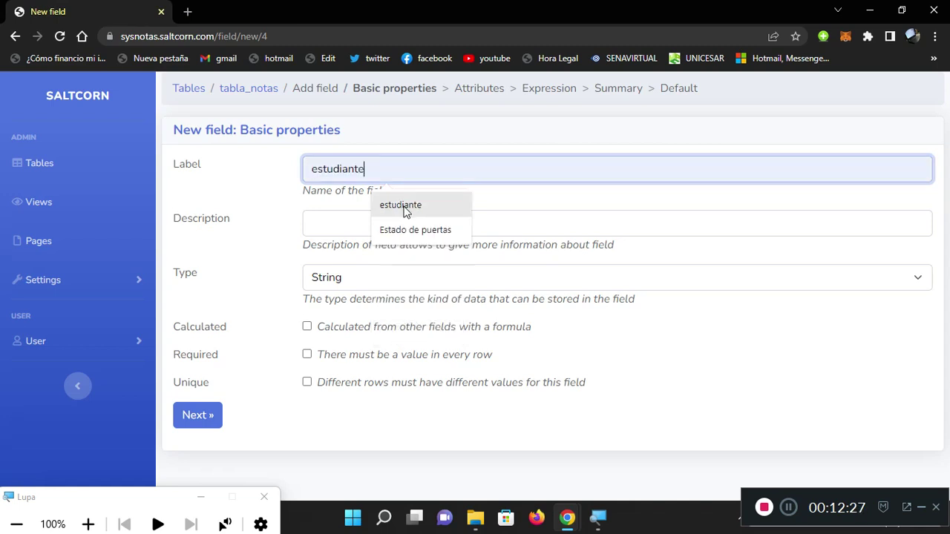
click(405, 208)
click(347, 279)
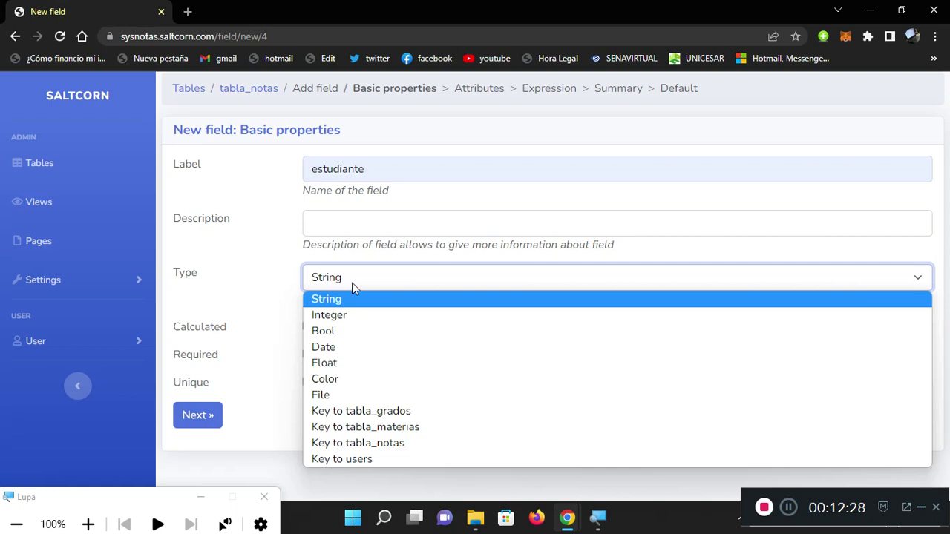
click(395, 461)
click(307, 355)
click(198, 415)
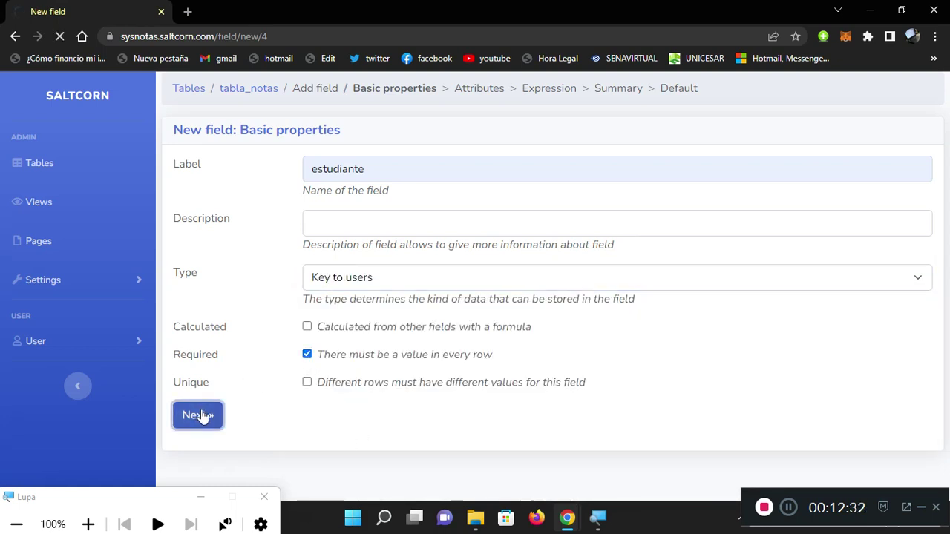
Step: Use Nombre as the estudiante field's summary, include it in full-text search, and finish creating the field
click(346, 175)
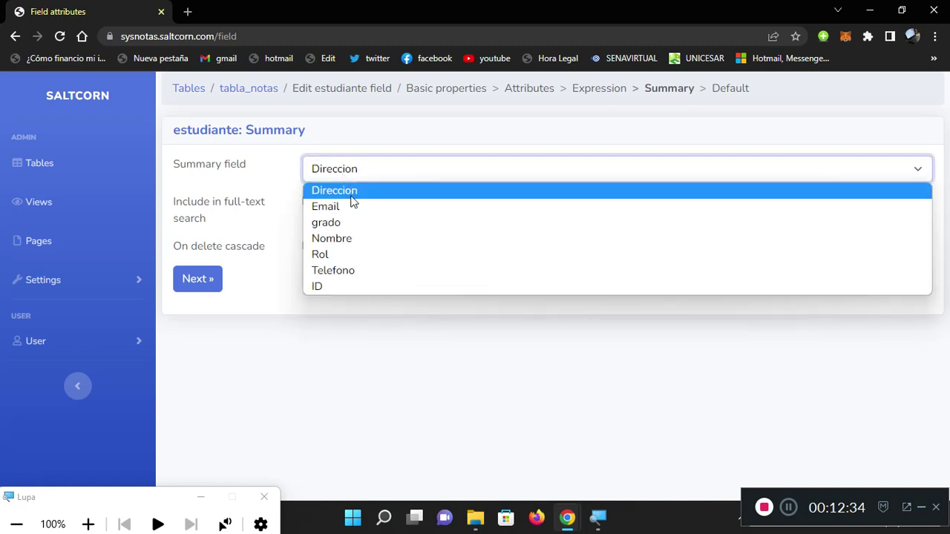
click(352, 238)
click(306, 201)
click(190, 279)
Step: Start a required field labelled materia in tabla_notas with type Key to tabla_materias, and continue to its summary settings
click(214, 316)
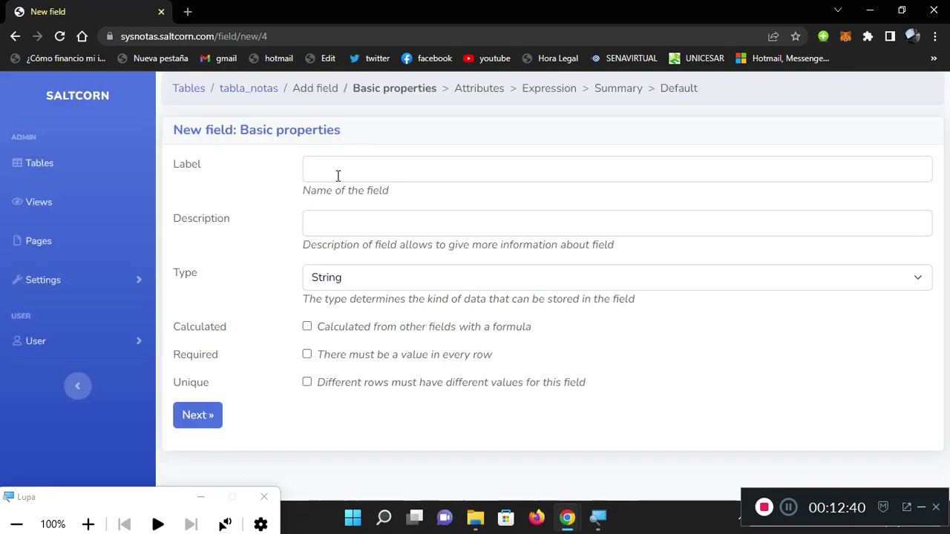
click(338, 172)
text(ma)
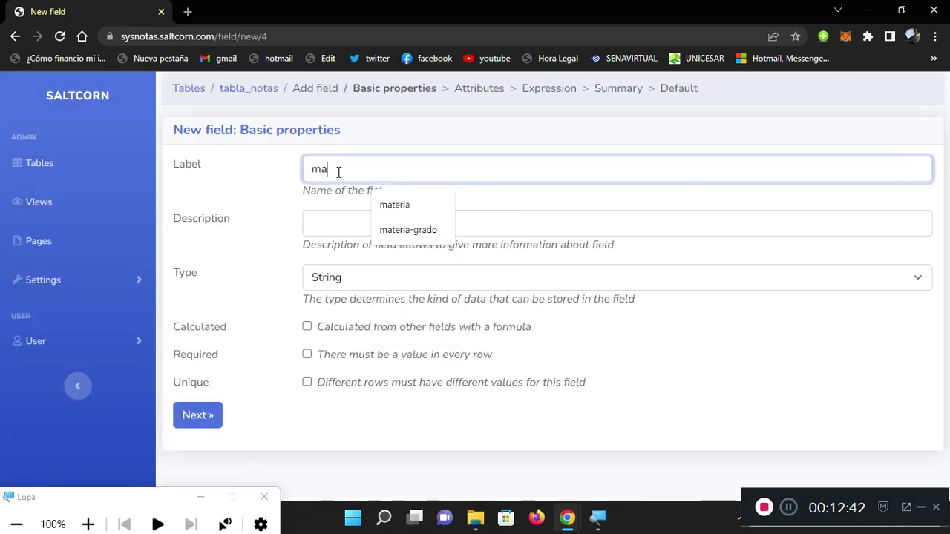
click(399, 200)
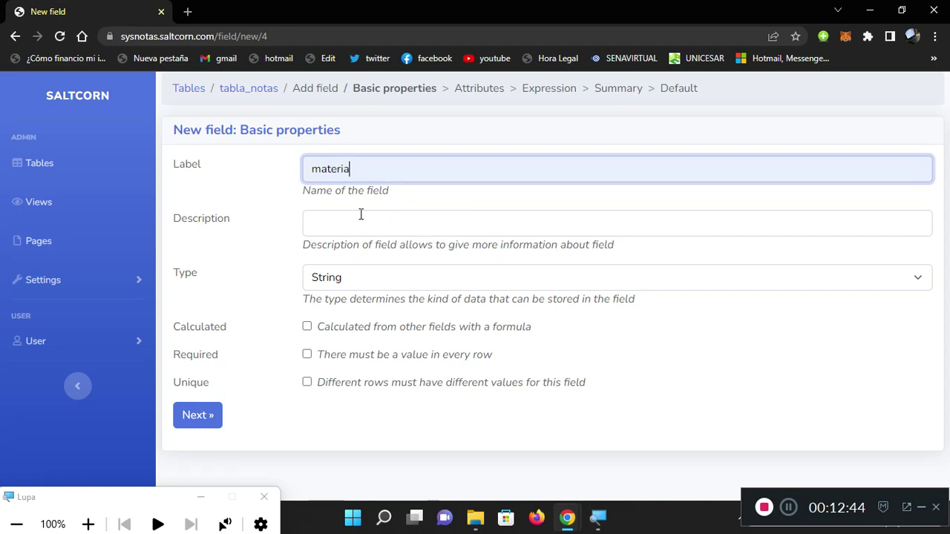
click(353, 283)
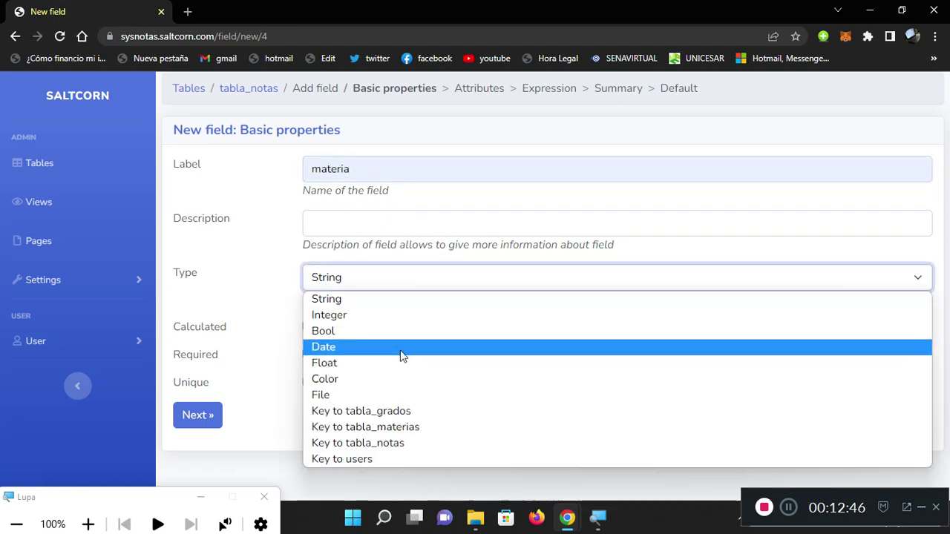
click(424, 428)
click(307, 355)
click(205, 415)
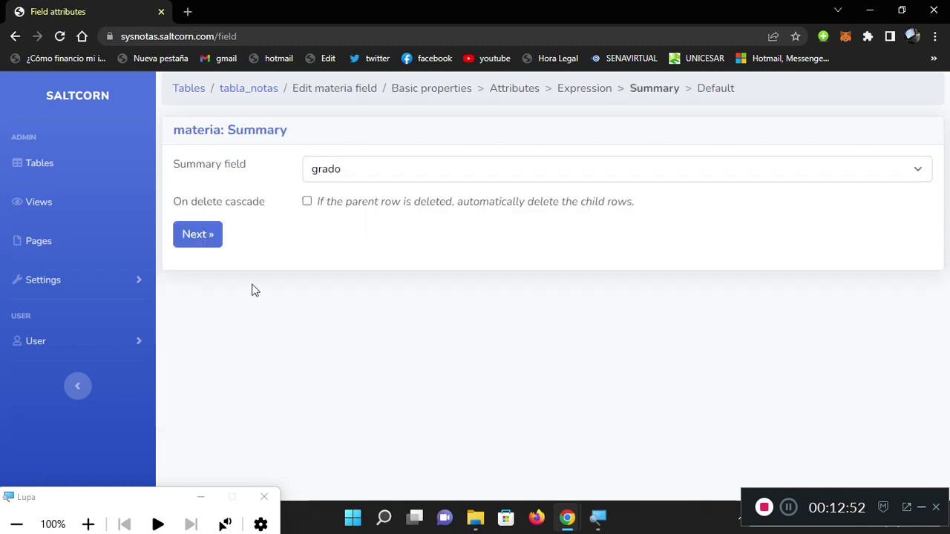
Step: Set the materia field's summary to nombre_materia, include it in full-text search, and finish creating the field
click(338, 167)
click(349, 203)
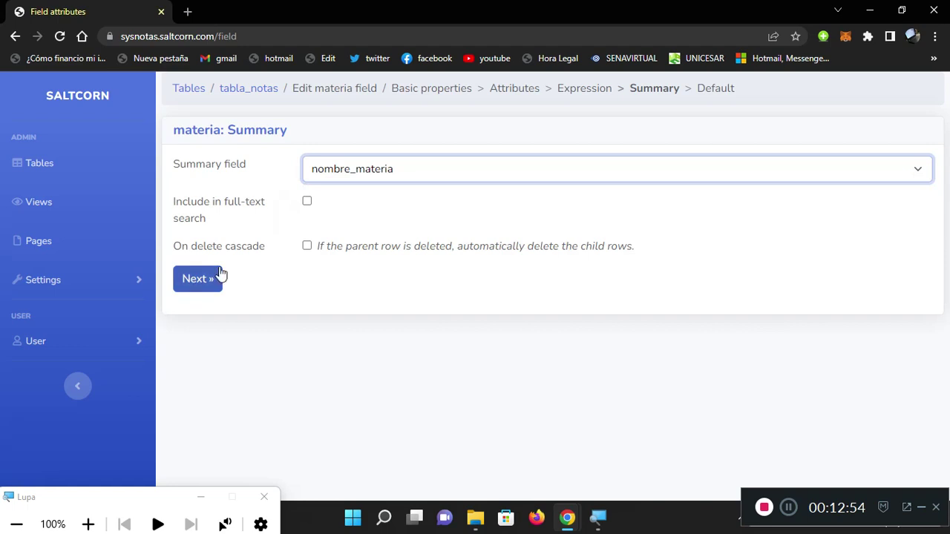
click(307, 201)
click(204, 280)
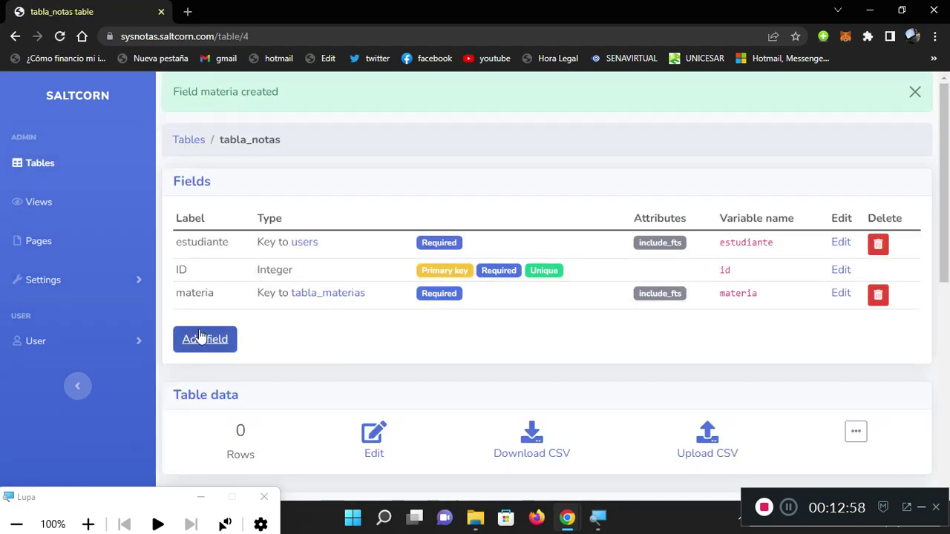
Step: Start a non-required field labelled Nota in tabla_notas with type Integer, and continue to its attributes
click(200, 338)
click(341, 168)
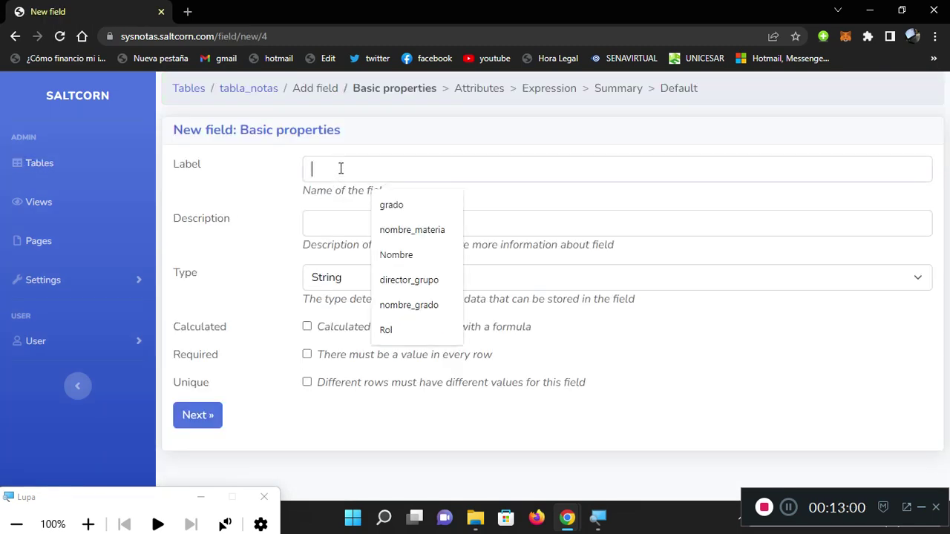
text(Nota)
click(394, 208)
click(329, 278)
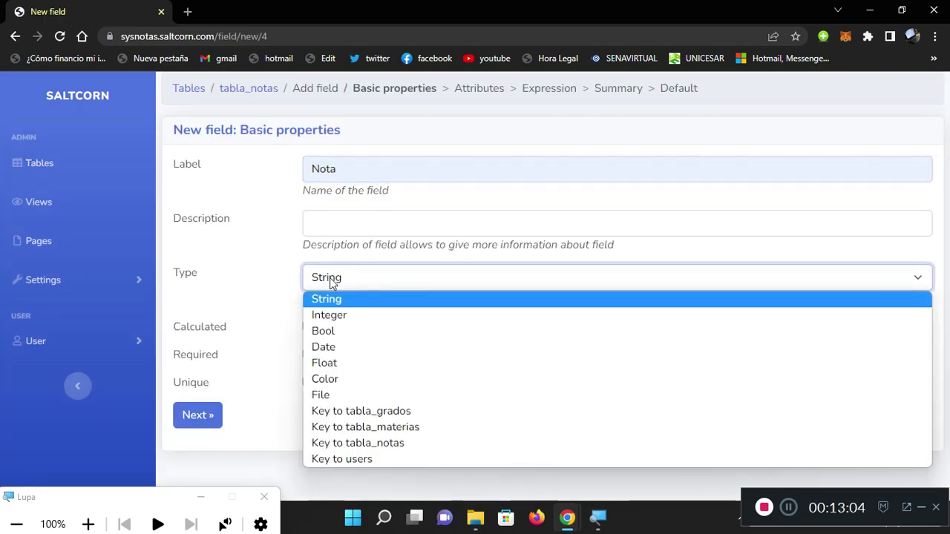
click(339, 315)
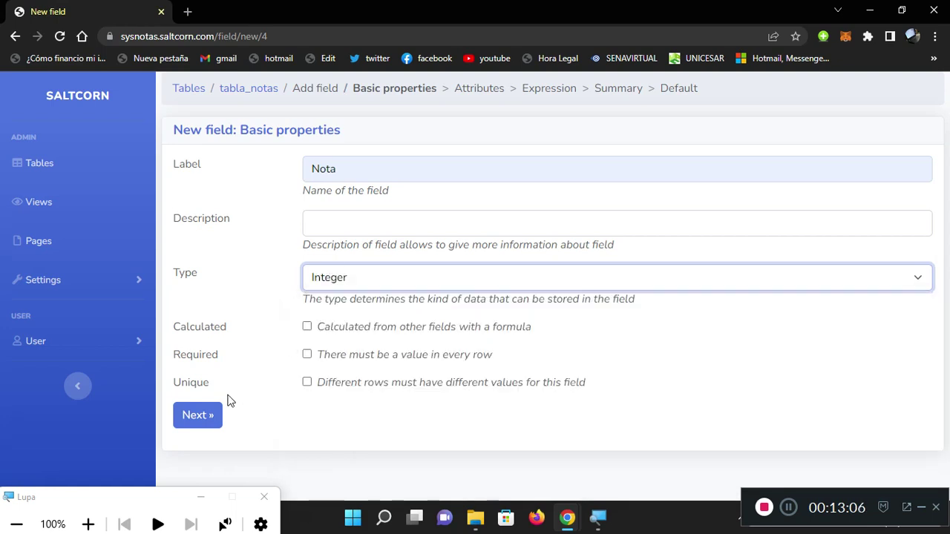
click(206, 418)
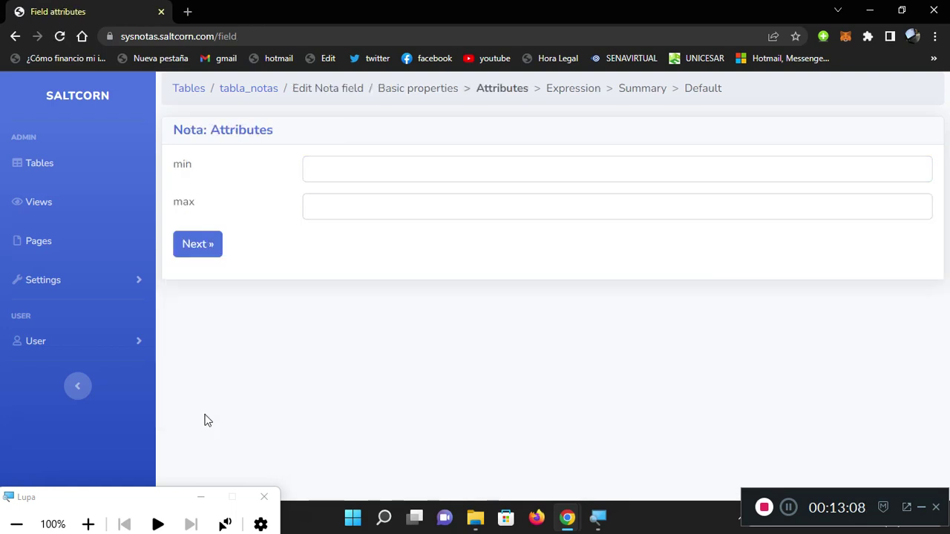
Step: Limit the Nota field to a minimum of 0 and a maximum of 50, and finish creating it
click(317, 164)
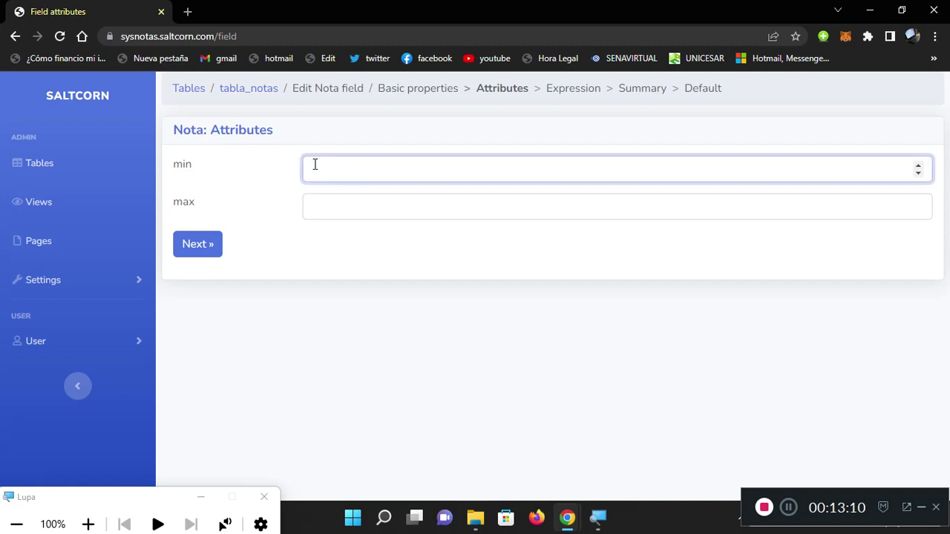
text(0)
click(325, 207)
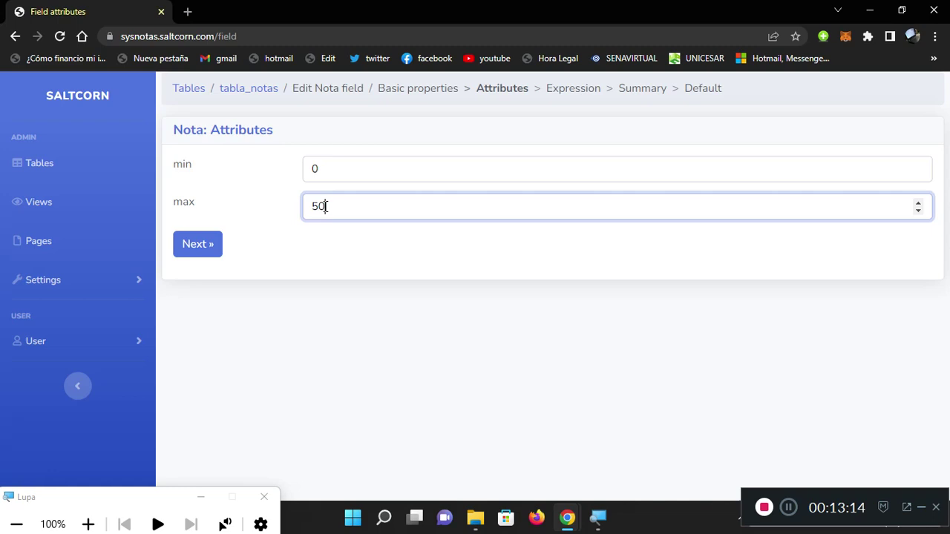
click(212, 254)
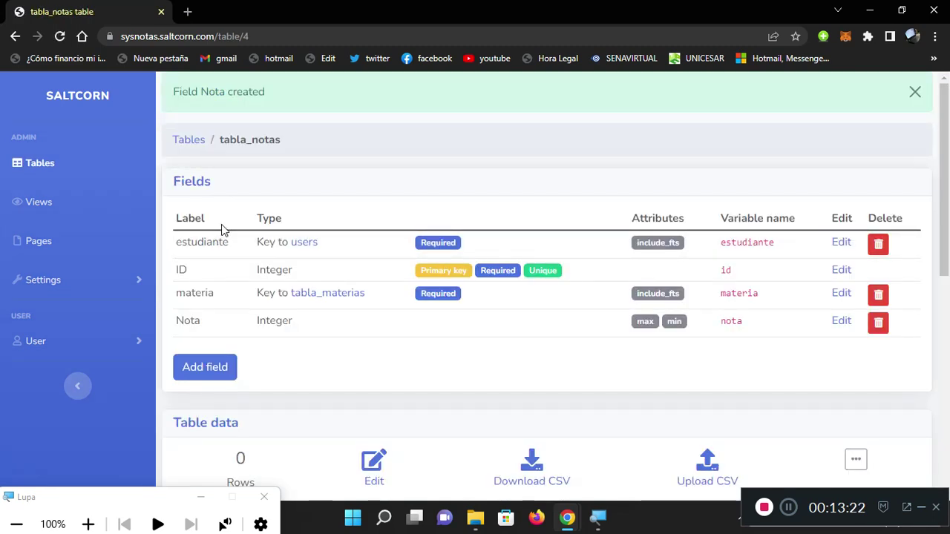
Step: Open the relationship diagram of all tables and spread its four table boxes apart so none overlap
click(195, 141)
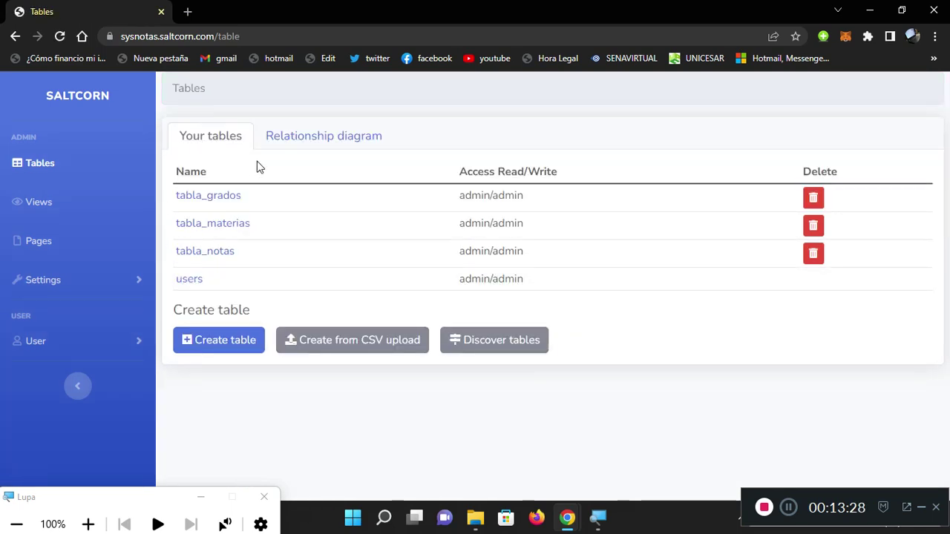
click(288, 144)
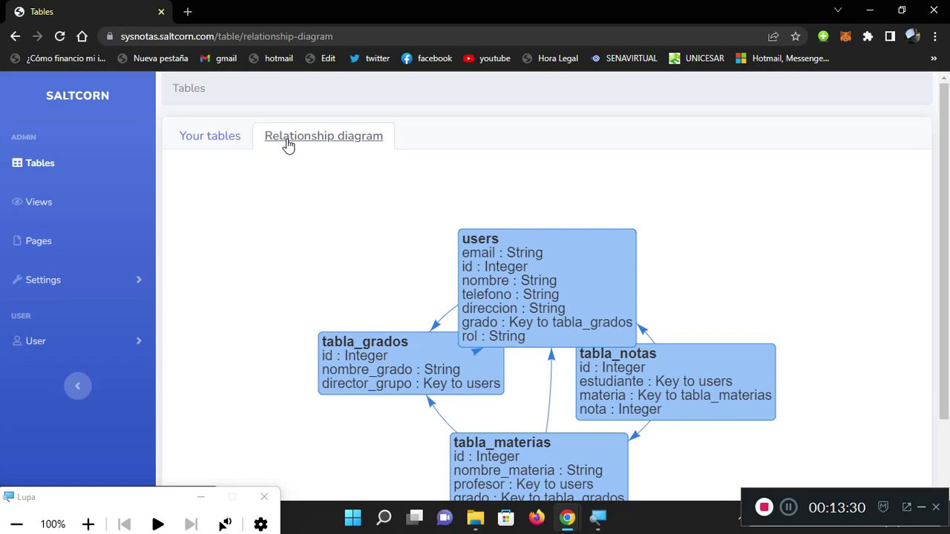
drag(380, 378, 248, 316)
drag(483, 294, 460, 256)
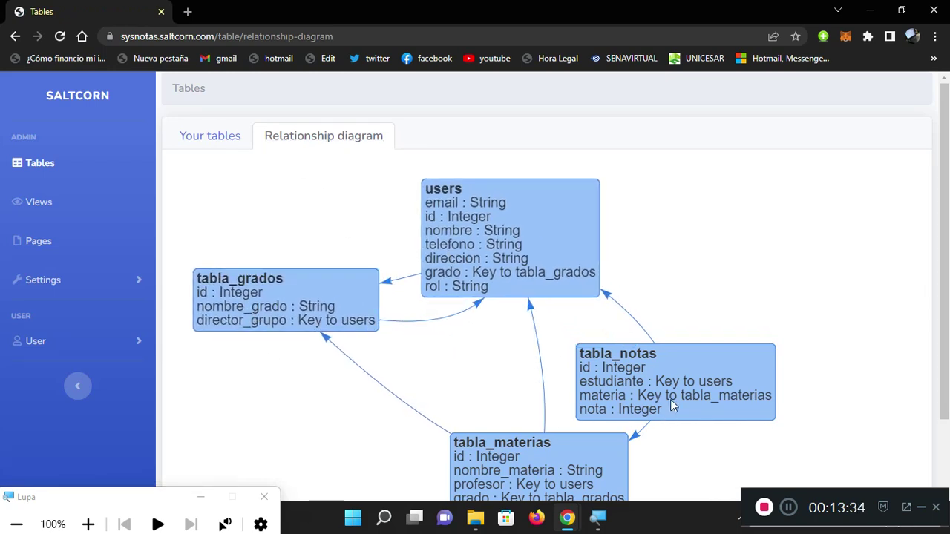
drag(671, 399, 752, 329)
drag(535, 474, 505, 392)
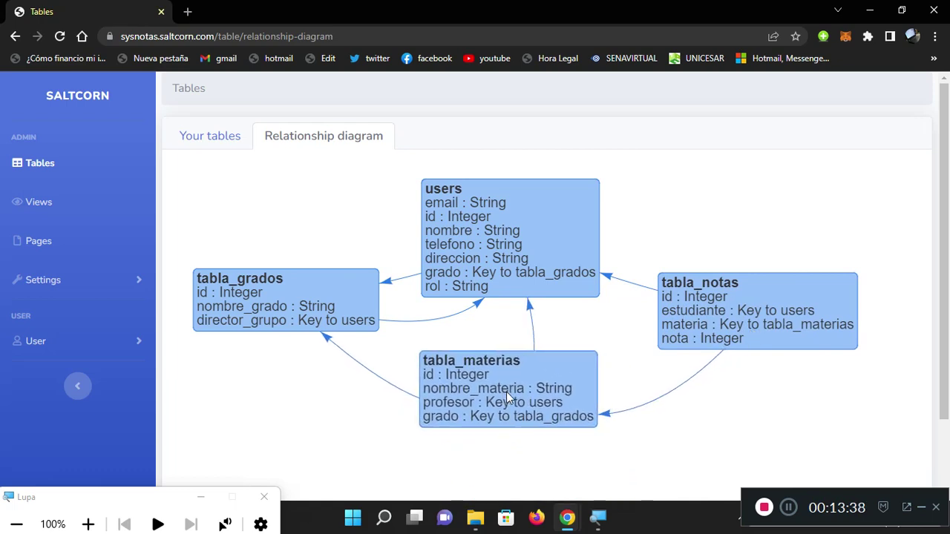